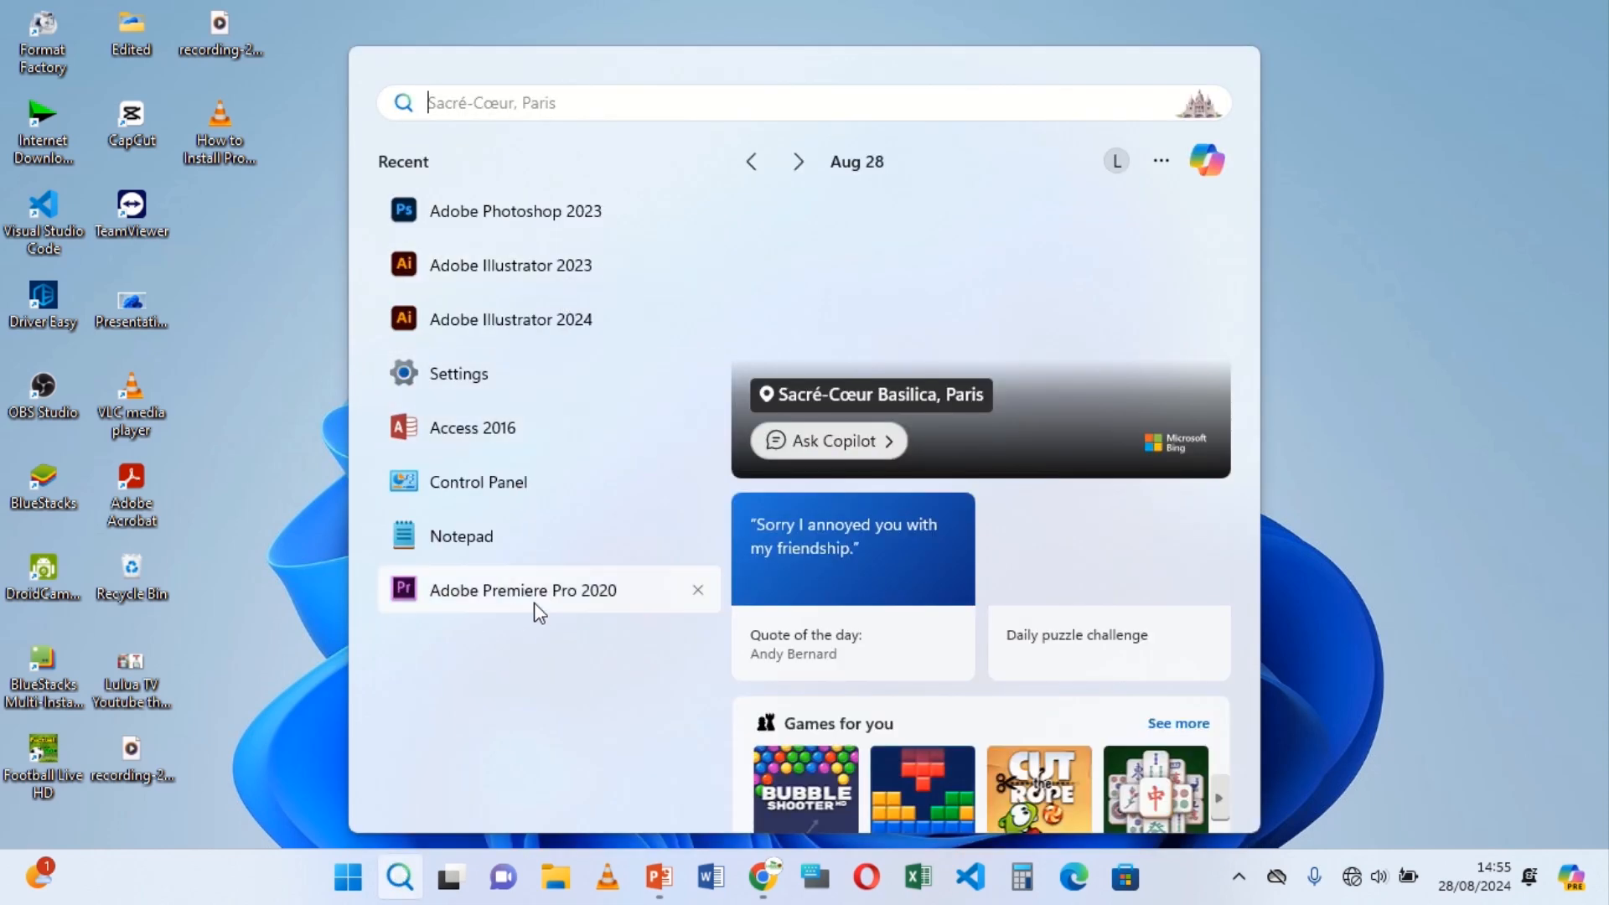
- Open Adobe Premiere Pro 2020 and create a new project named Untitled, overwriting the existing project of that name
{"action": "left_click", "coordinate": [525, 600]}
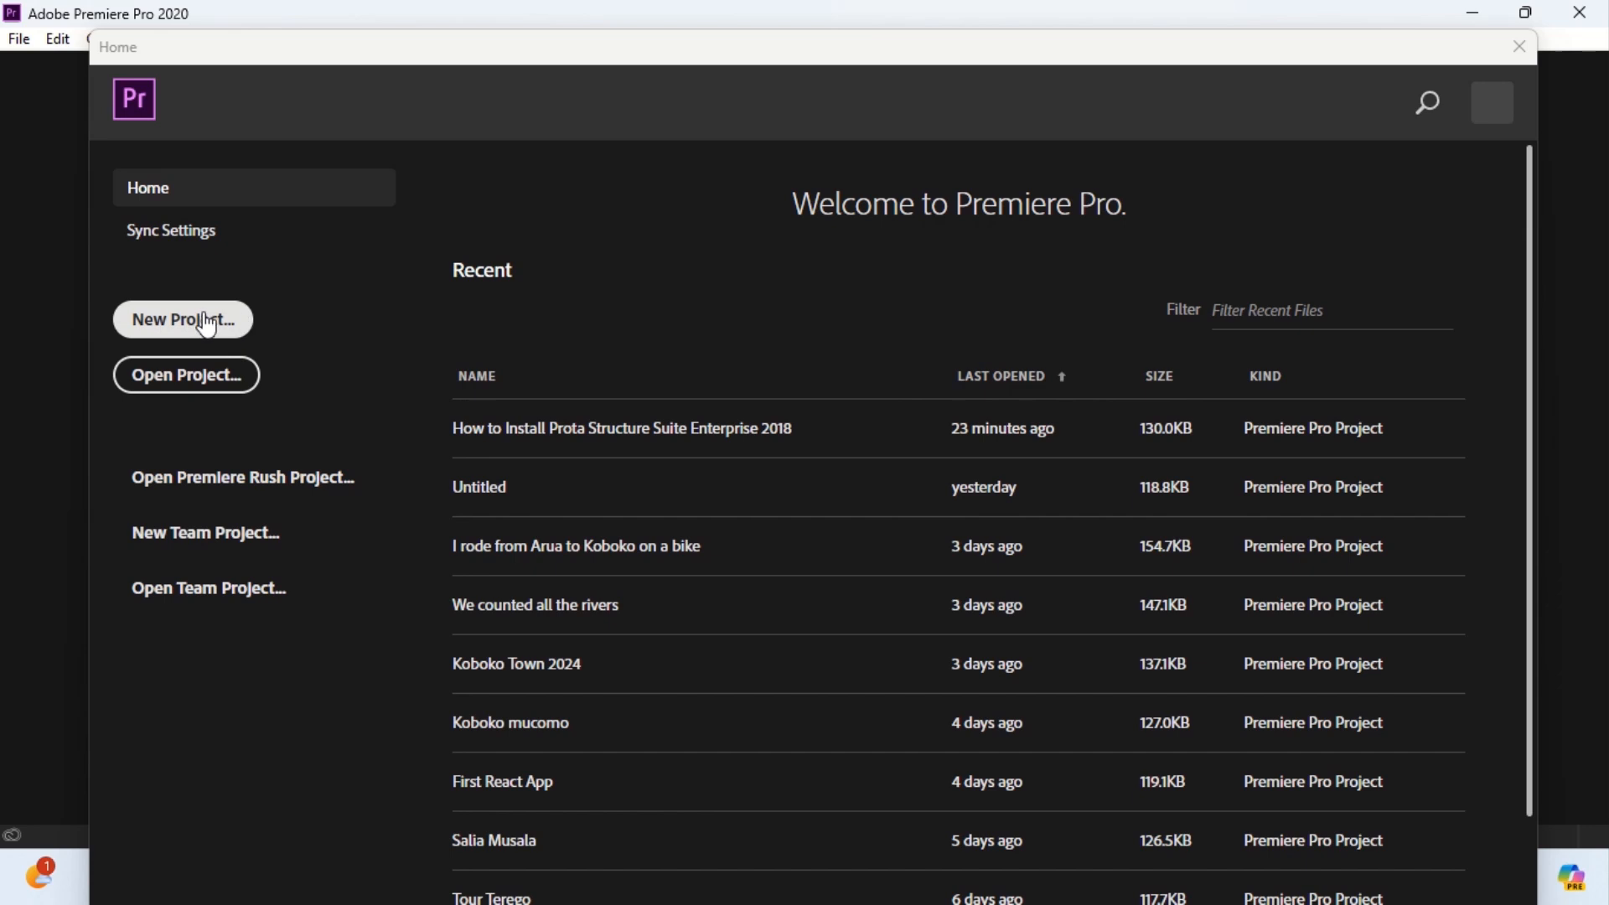
{"action": "left_click", "coordinate": [181, 322]}
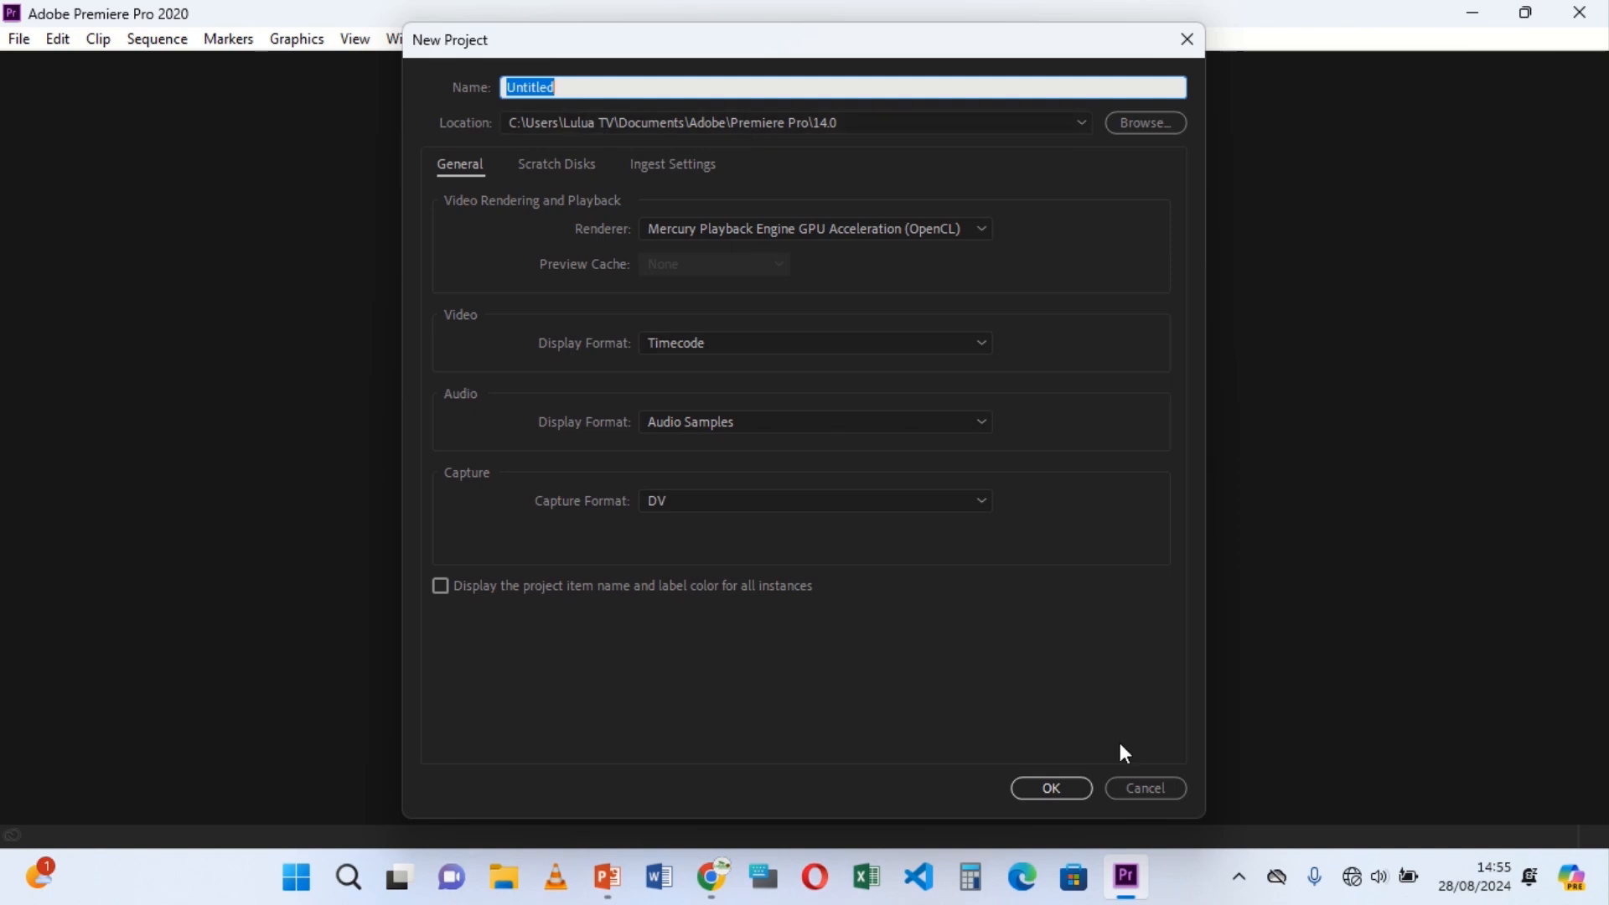
{"action": "left_click", "coordinate": [1047, 792]}
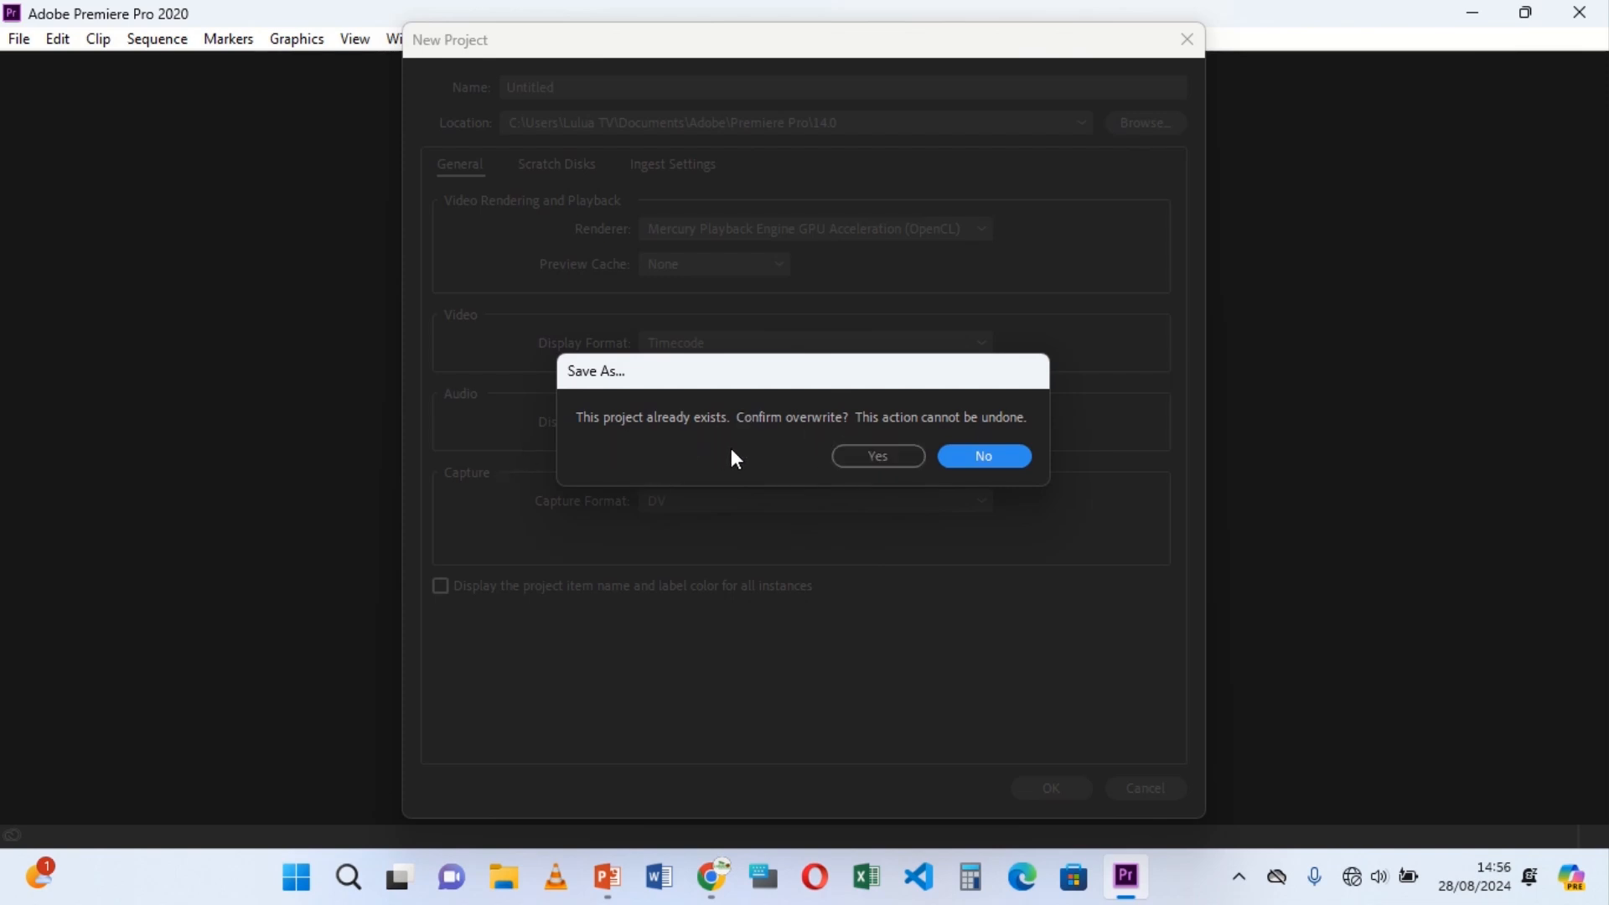
{"action": "left_click", "coordinate": [859, 456]}
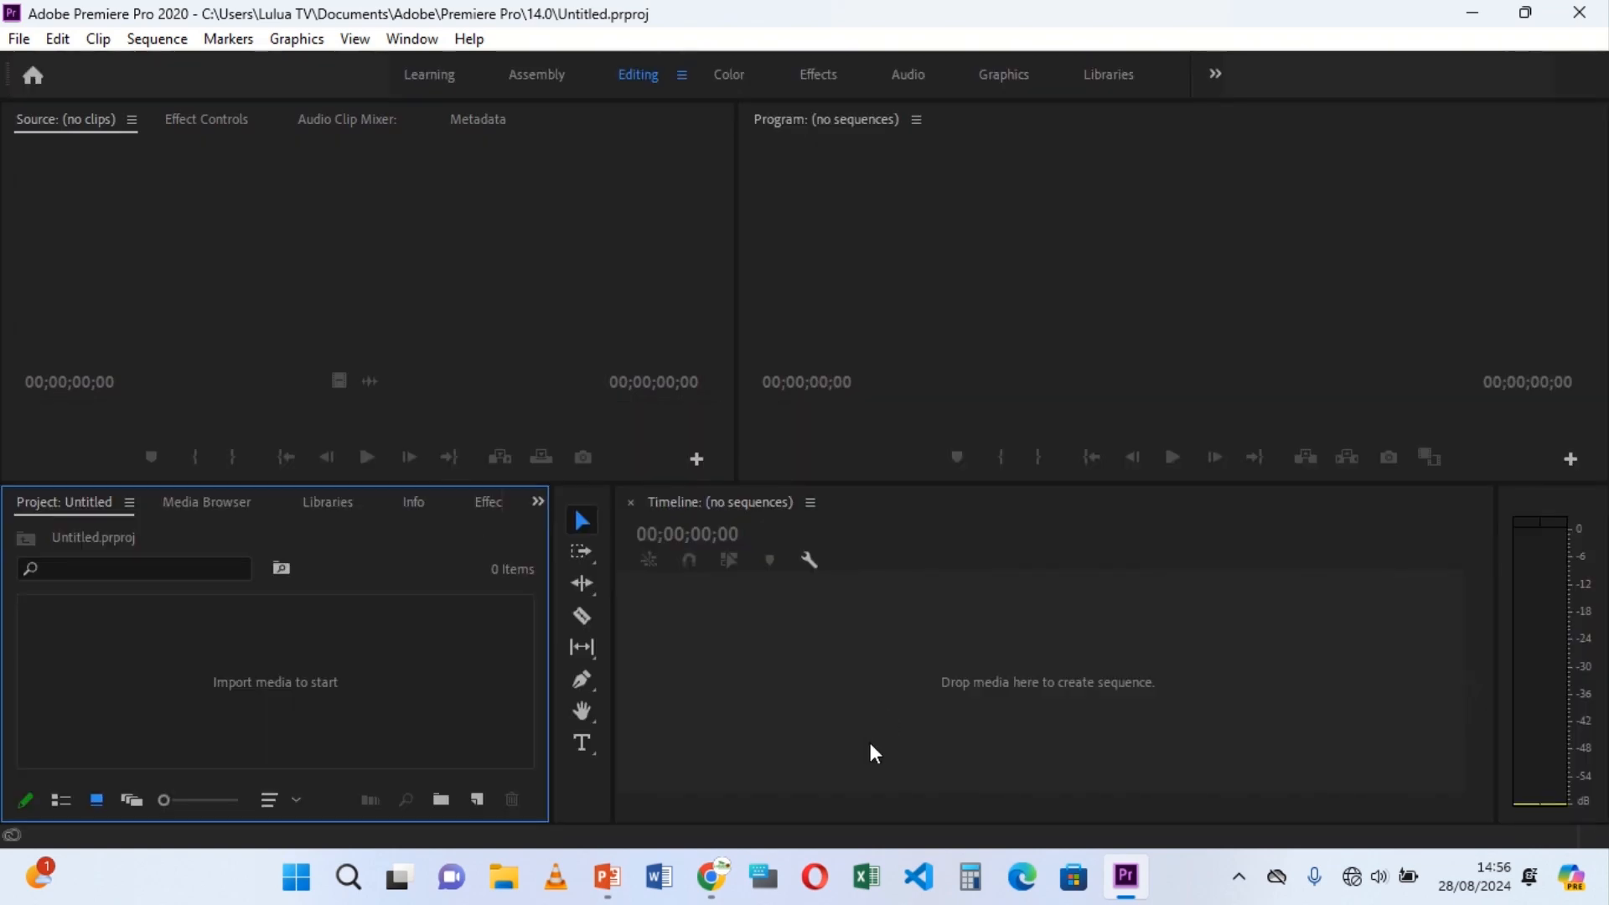
- Create a sequence from the desktop video "How to Install Prota Structure Suite Enterprise 2018" and widen the program monitor
{"action": "left_click", "coordinate": [1472, 19]}
{"action": "left_click_drag", "start_coordinate": [243, 148], "coordinate": [853, 700]}
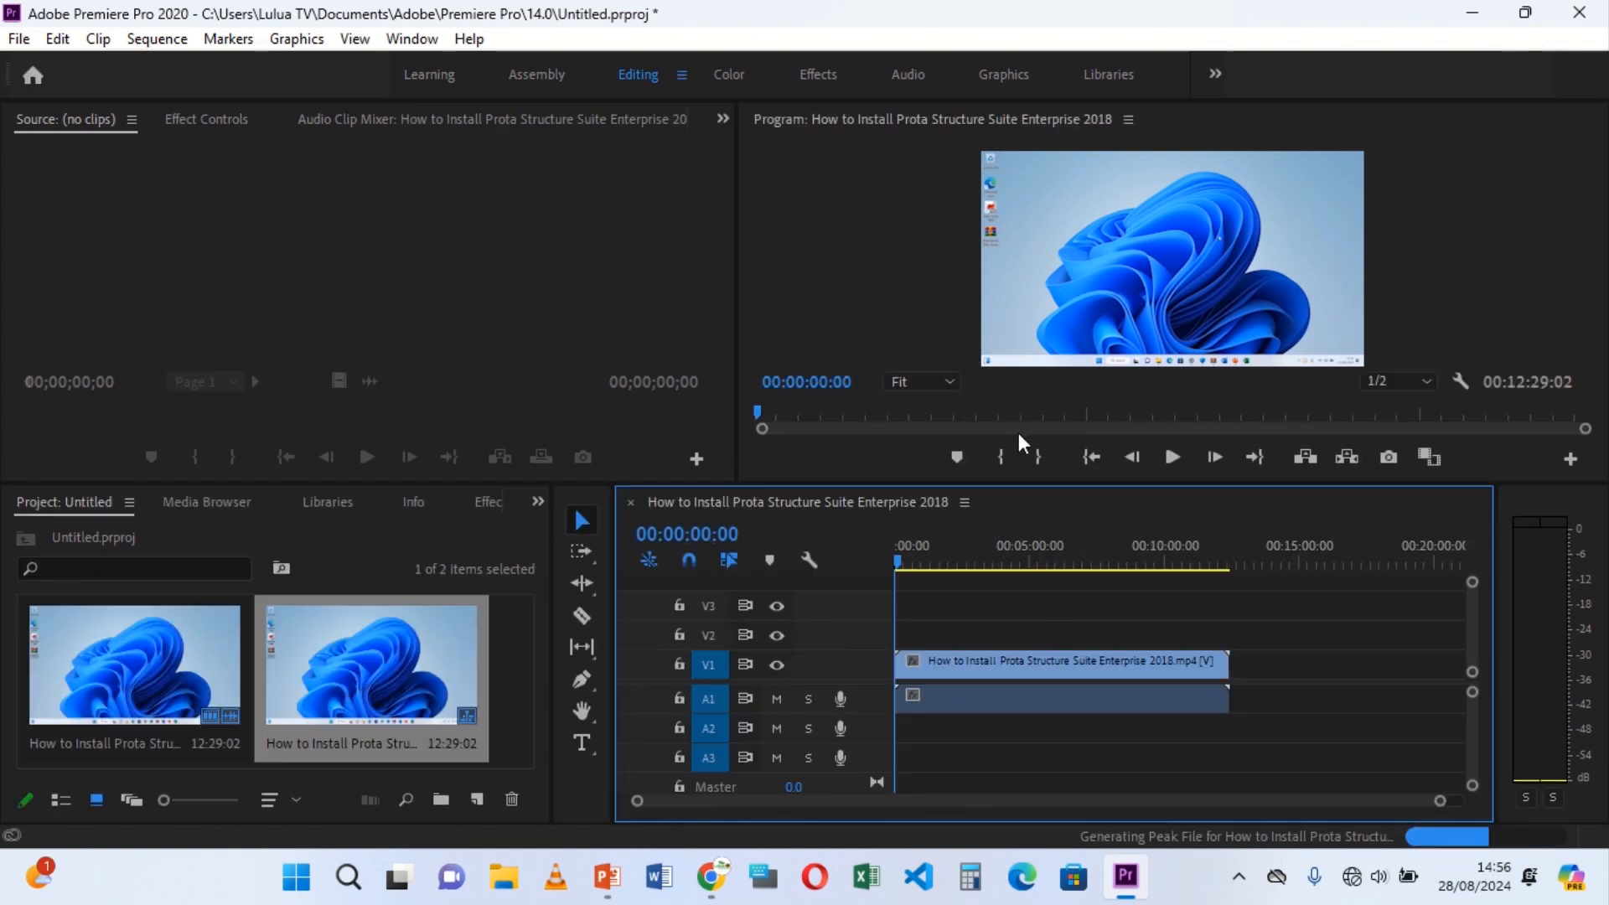
{"action": "left_click_drag", "start_coordinate": [1038, 486], "coordinate": [1044, 545]}
{"action": "left_click_drag", "start_coordinate": [736, 305], "coordinate": [470, 293]}
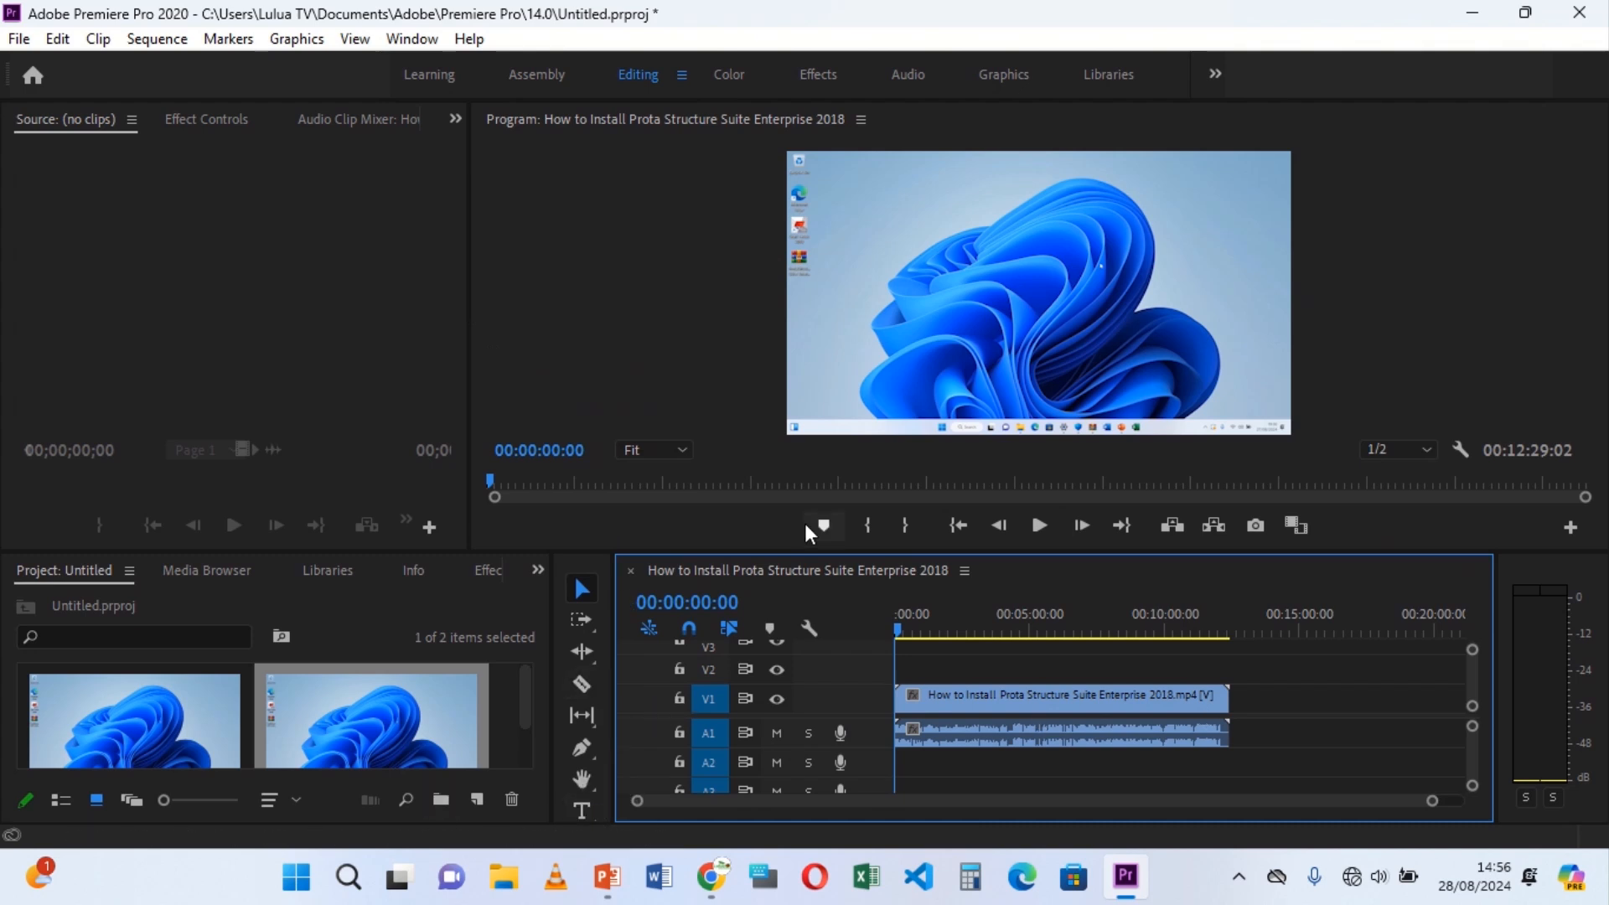
{"action": "left_click_drag", "start_coordinate": [892, 551], "coordinate": [897, 480]}
- Add the text "THIS IS LULUA TV DEMO" over the video in the program monitor with the Type tool
{"action": "left_click", "coordinate": [584, 741]}
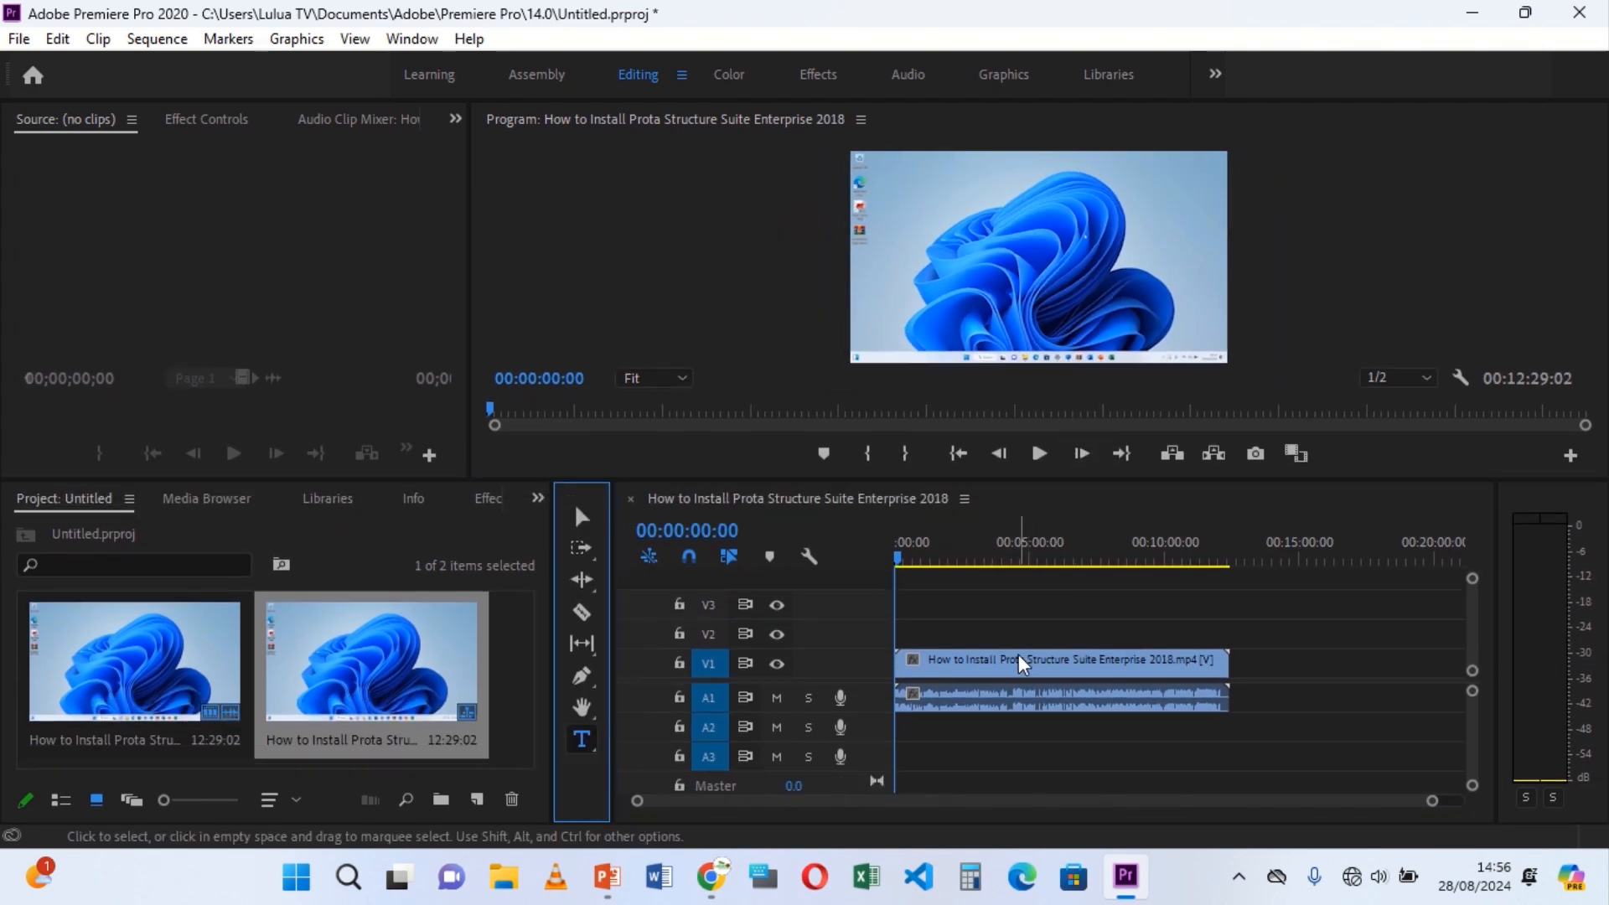
{"action": "left_click", "coordinate": [581, 516]}
{"action": "left_click", "coordinate": [1086, 664]}
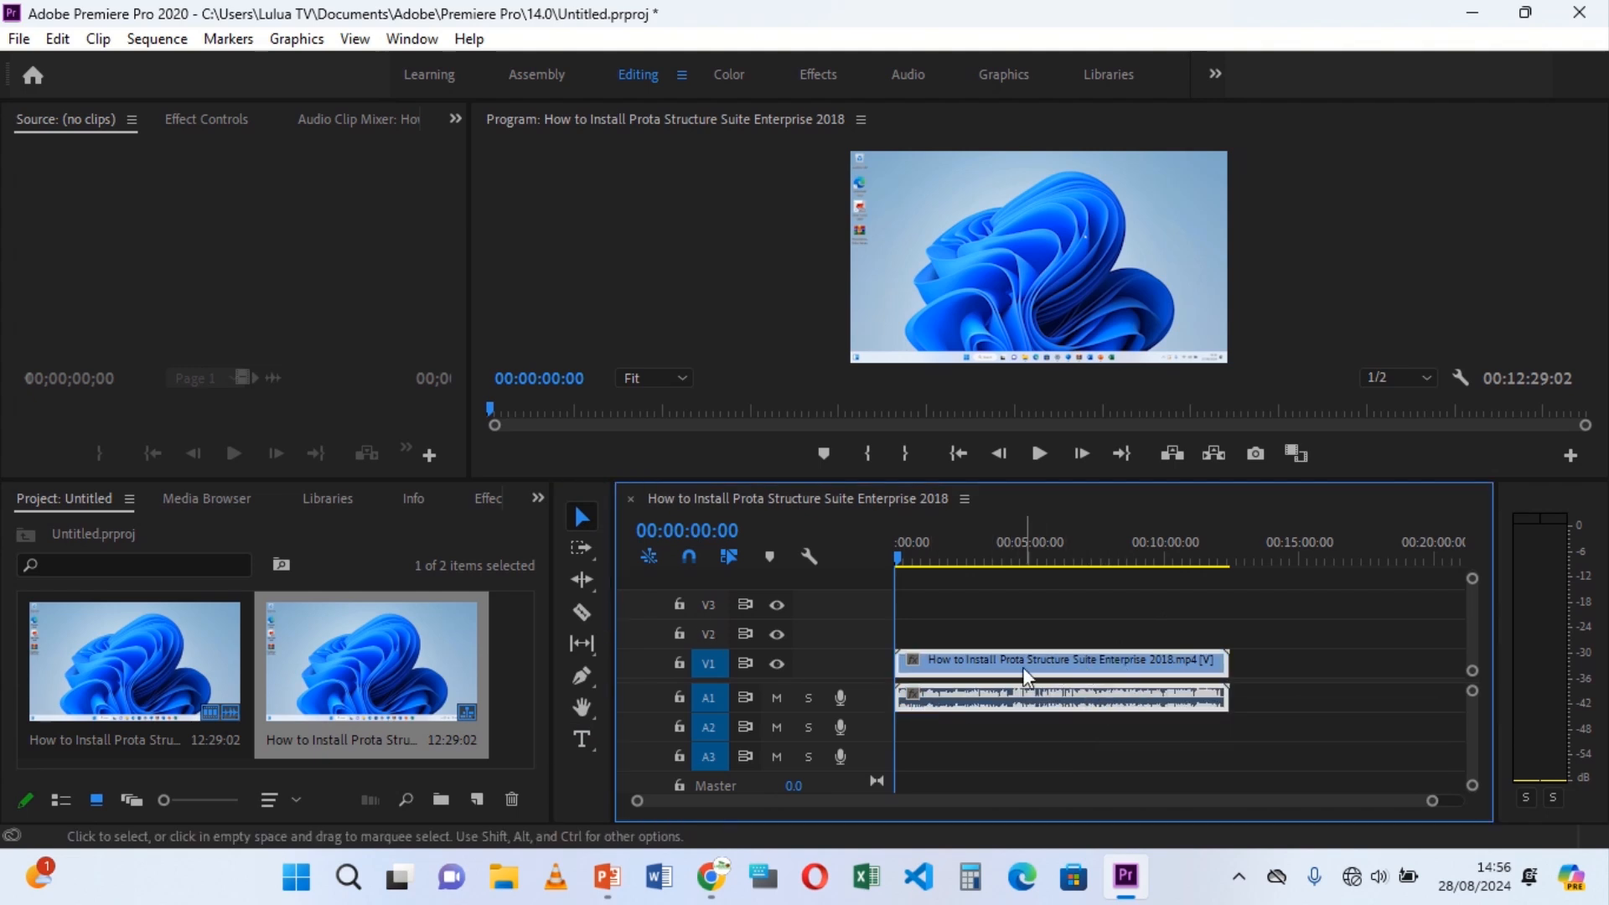
{"action": "left_click", "coordinate": [579, 739]}
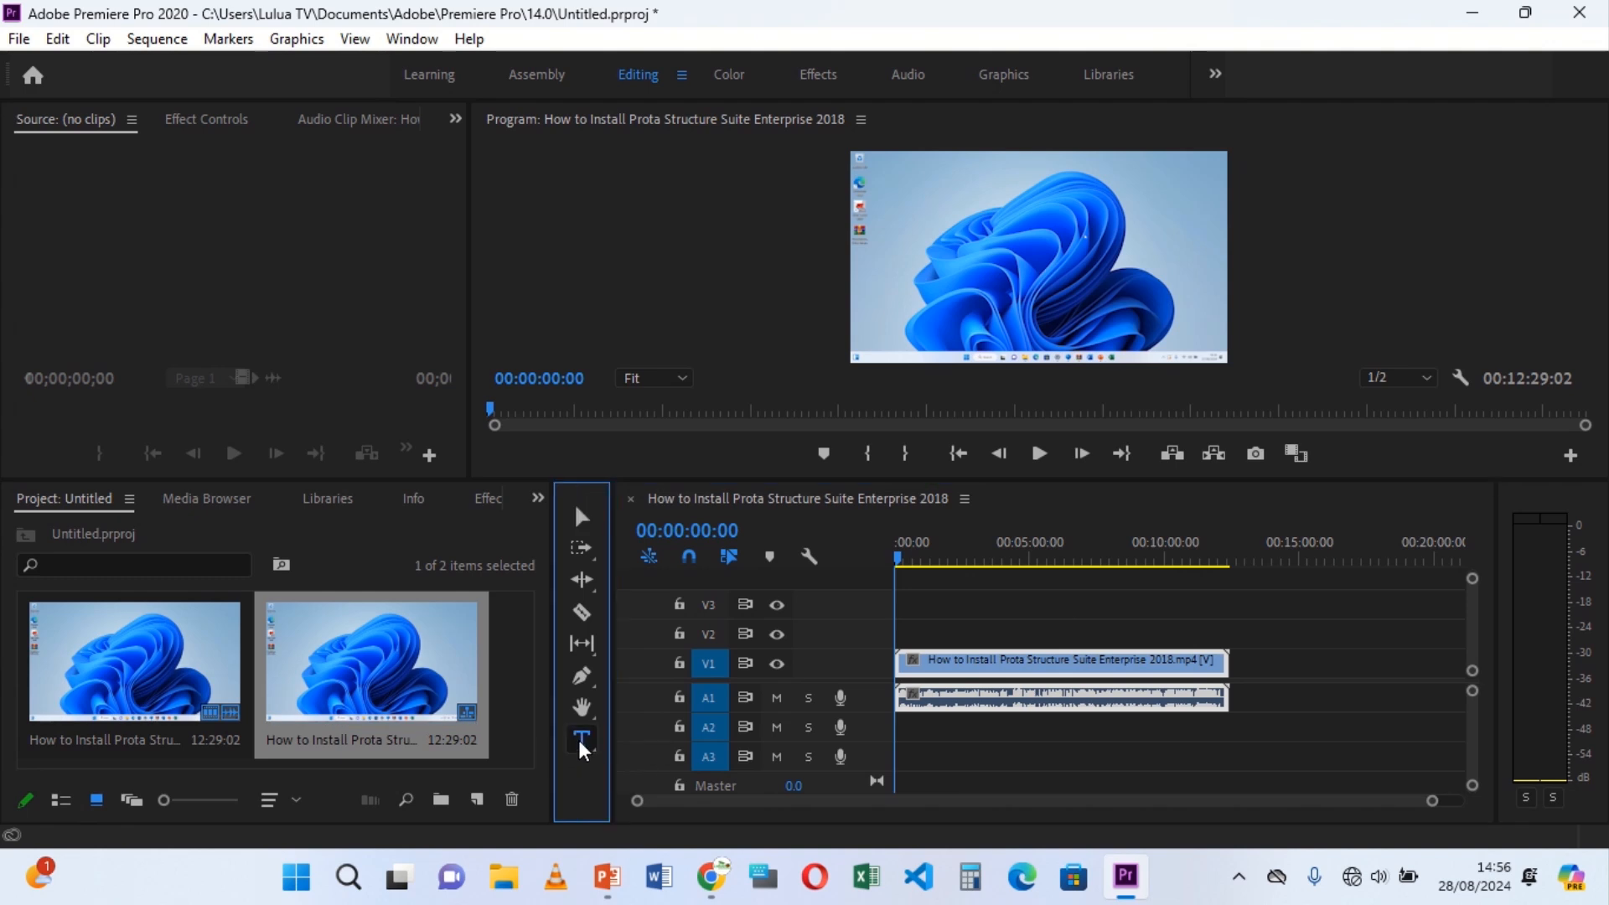
{"action": "left_click", "coordinate": [1043, 297]}
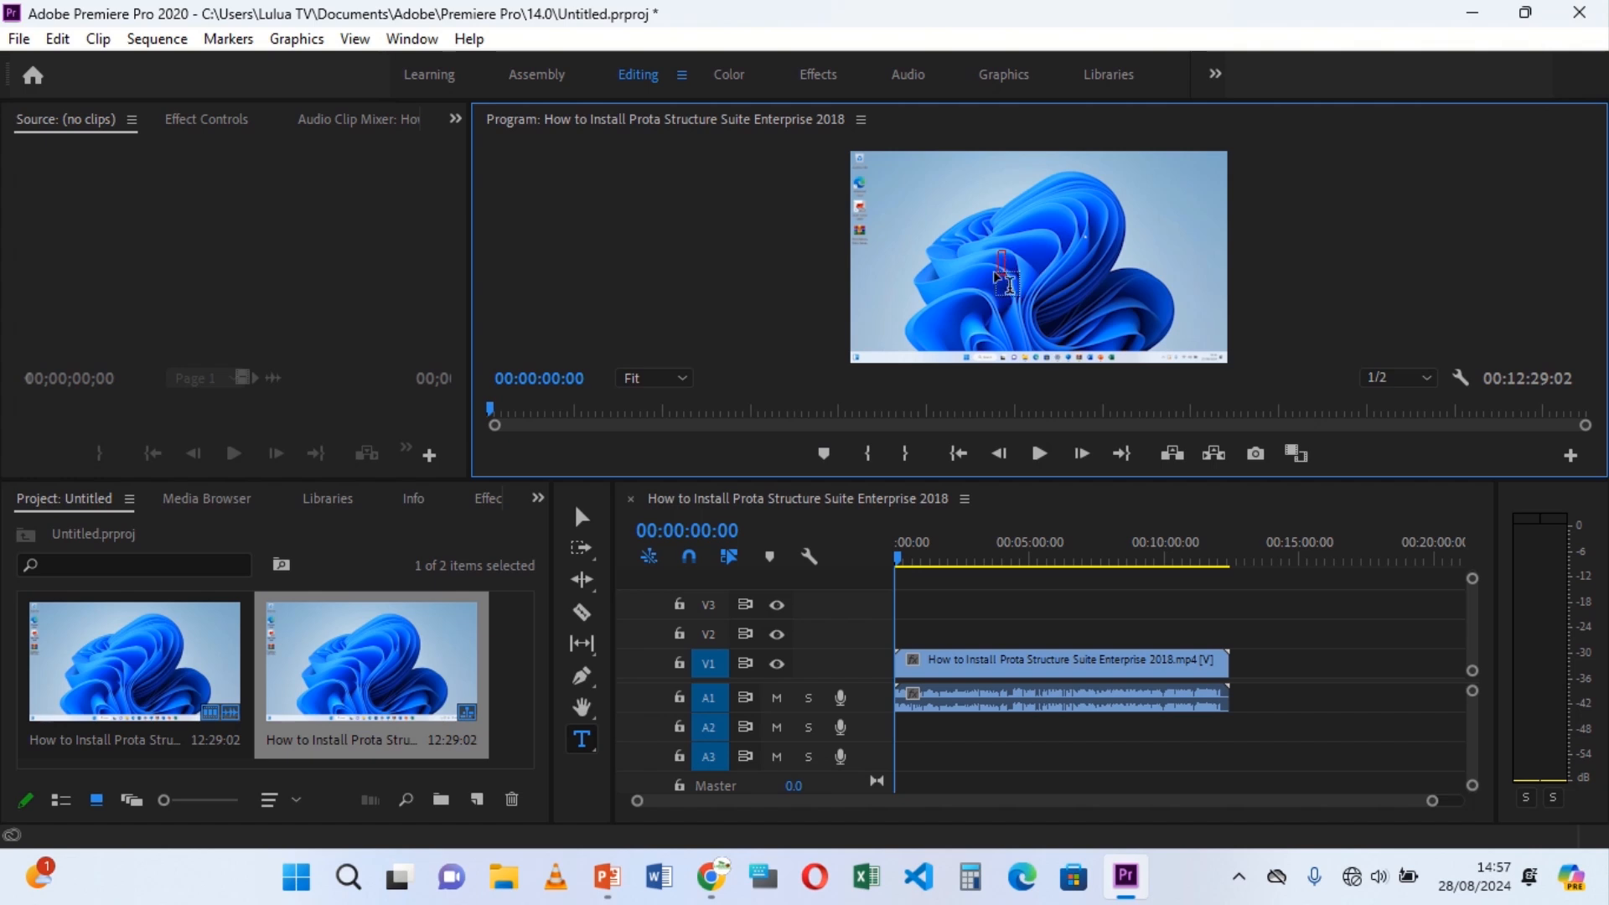
{"action": "type", "text": "HIS IS LULUA T"}
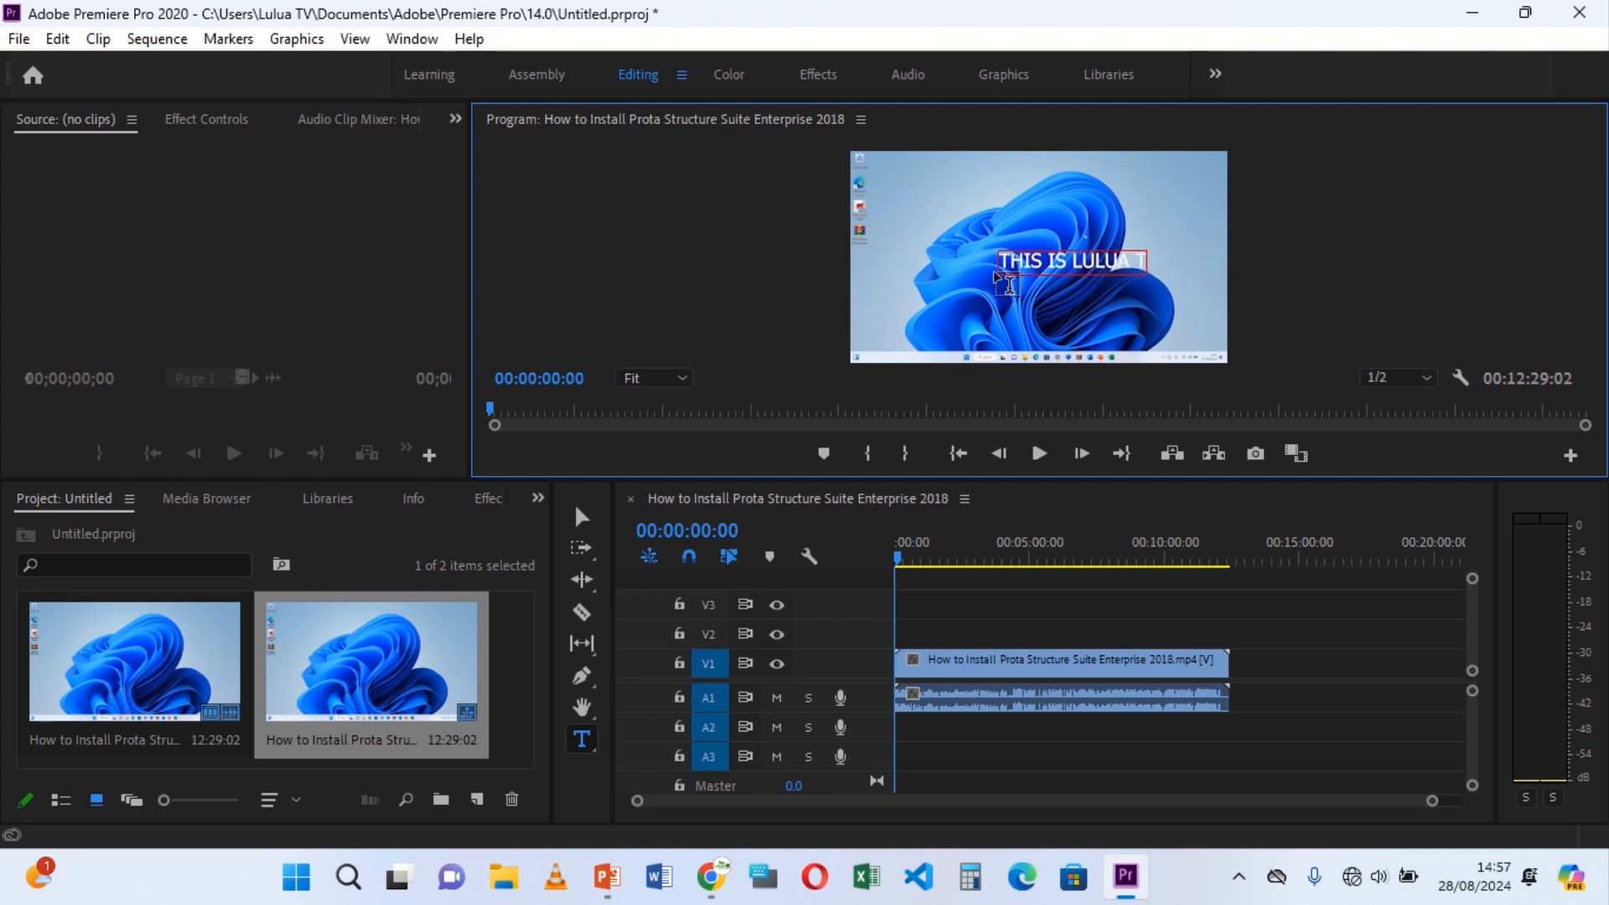
{"action": "type", "text": "V DEMO"}
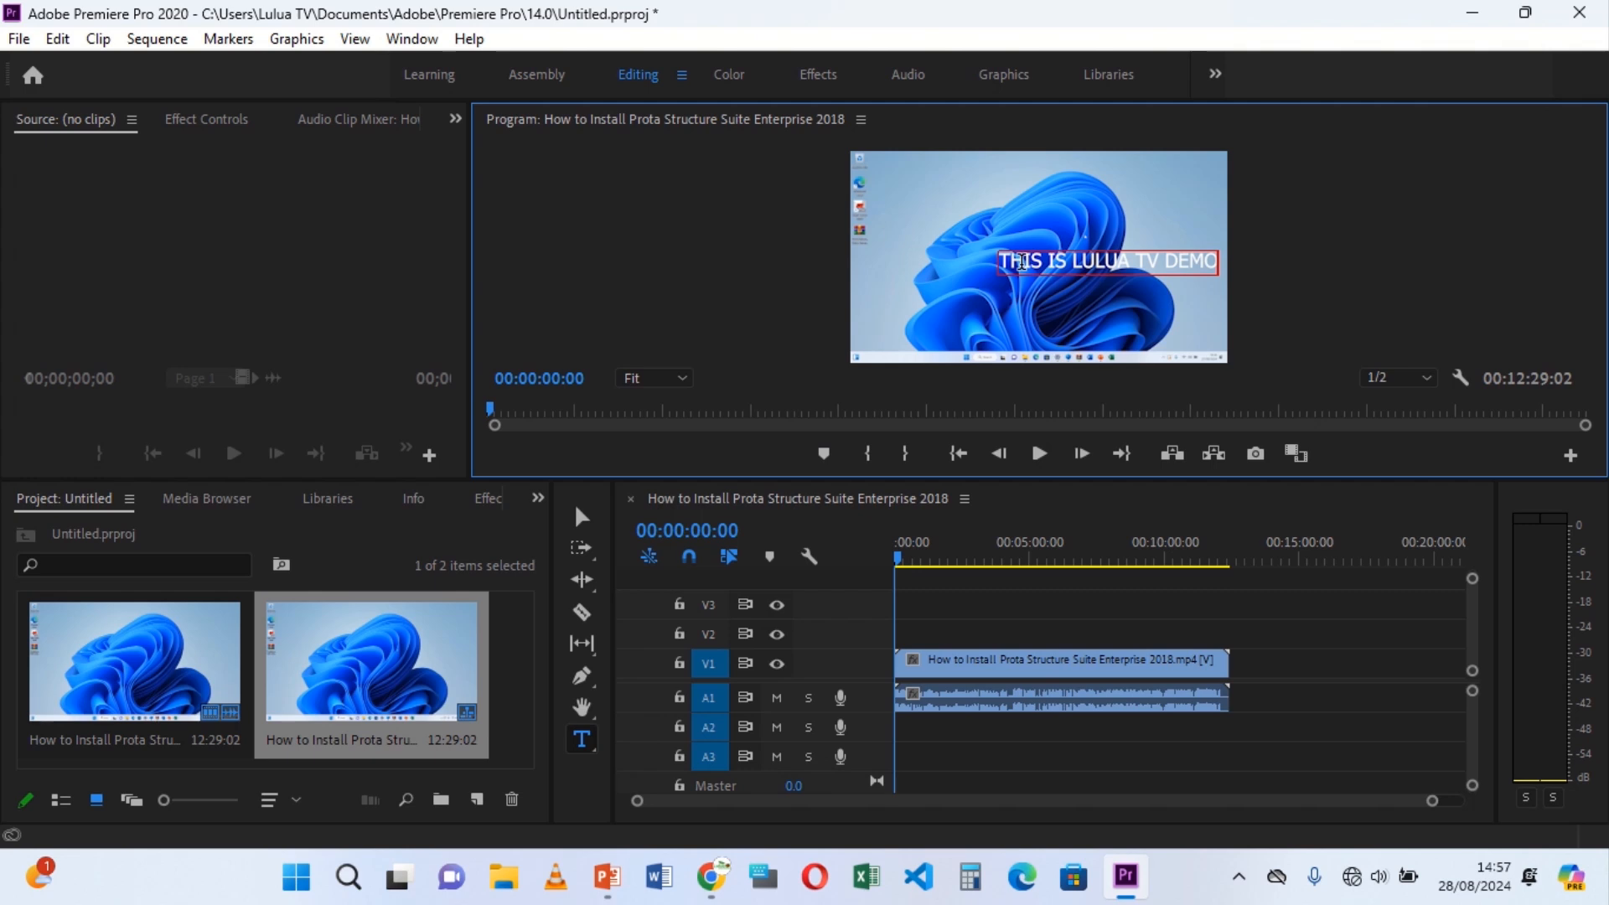
- Set the text graphic's motion scale to 125 and its position to 469, 452
{"action": "left_click", "coordinate": [206, 126]}
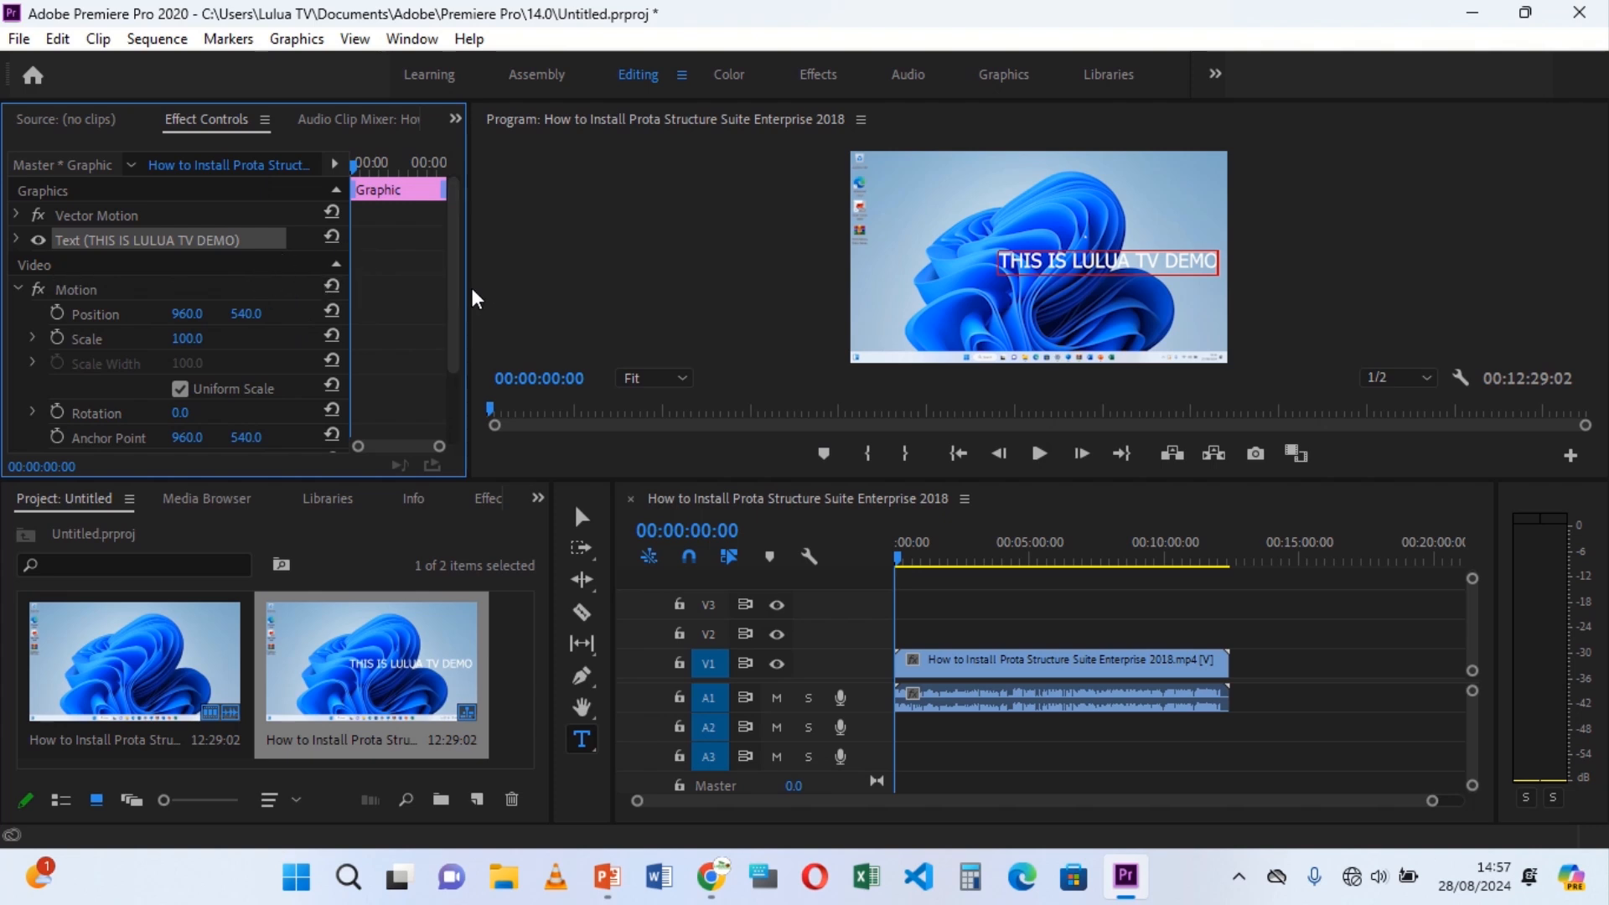
{"action": "left_click_drag", "start_coordinate": [472, 300], "coordinate": [651, 299]}
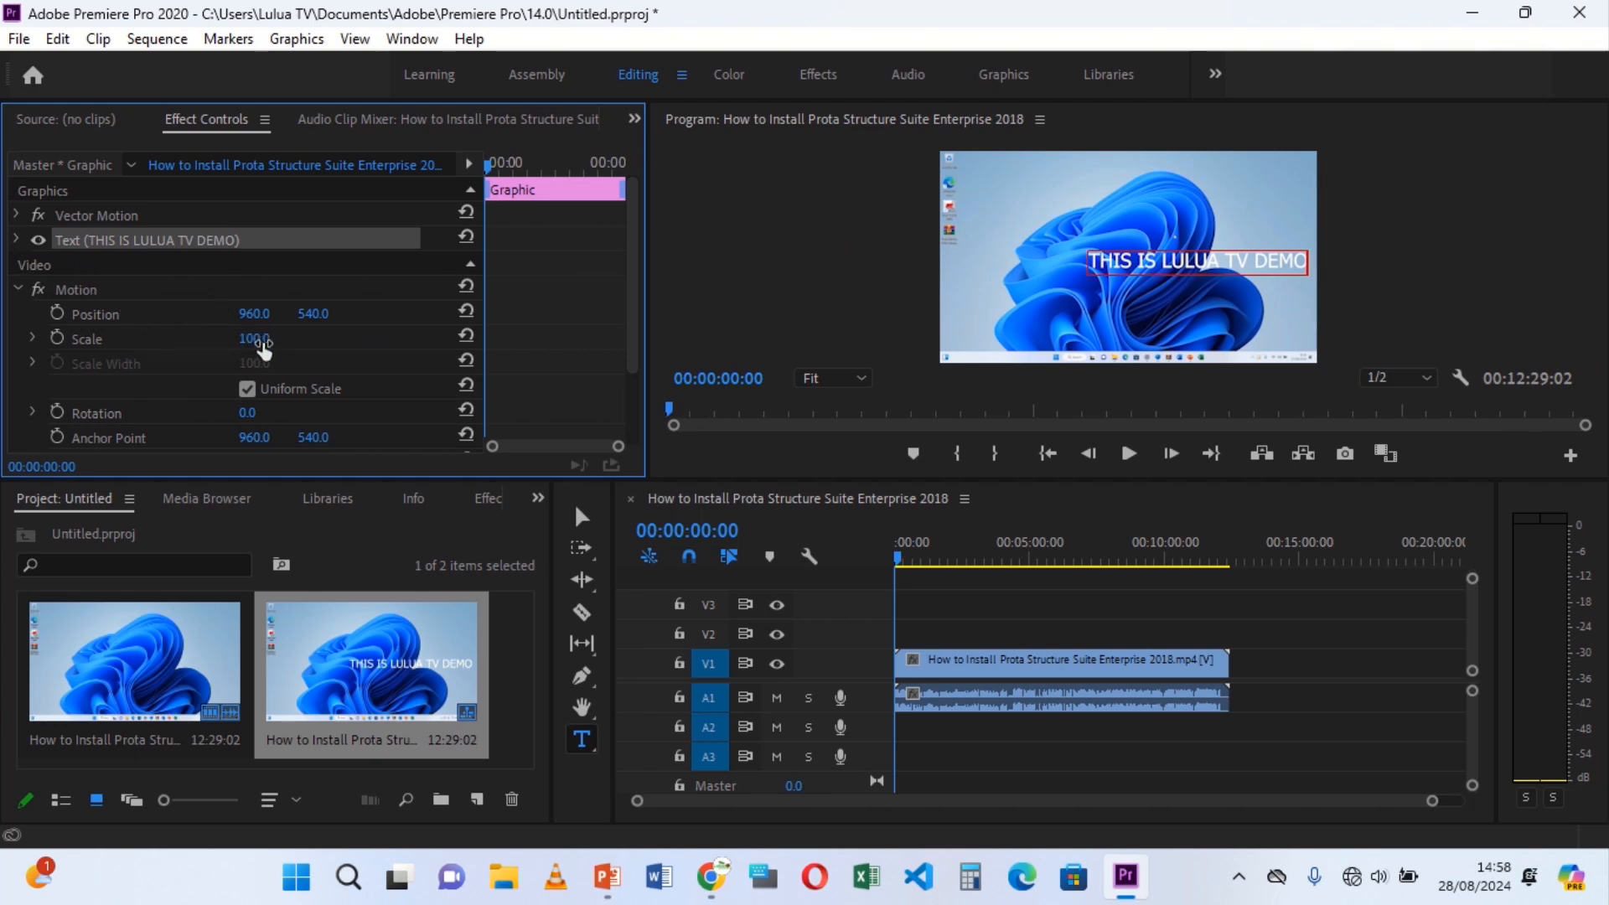
{"action": "left_click_drag", "start_coordinate": [263, 348], "coordinate": [1, 319]}
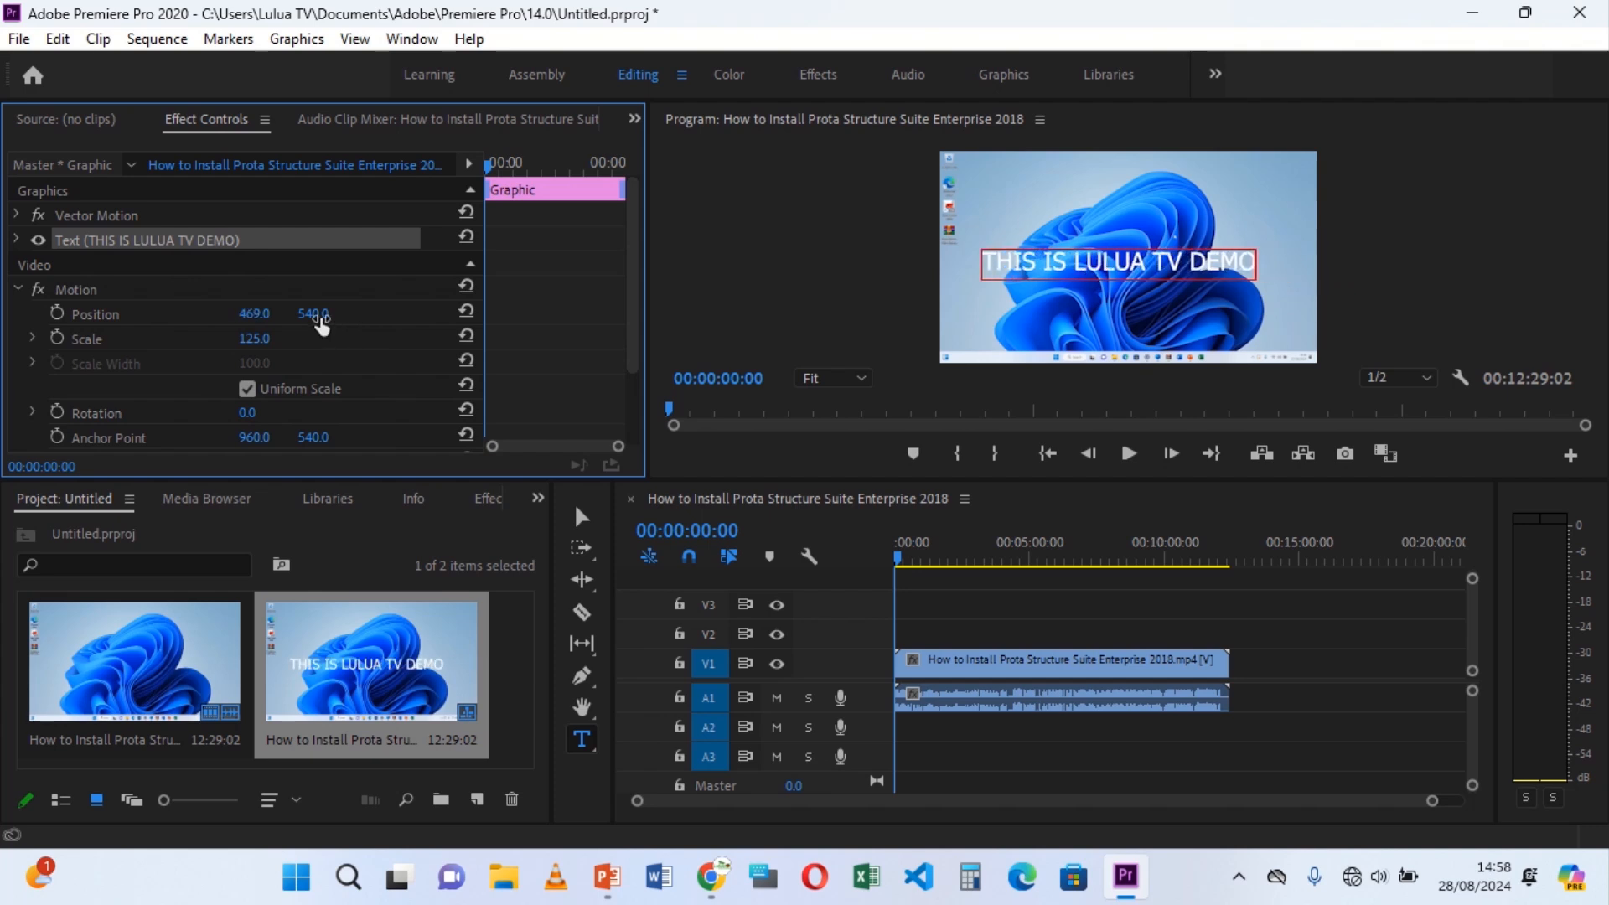
{"action": "left_click_drag", "start_coordinate": [310, 315], "coordinate": [237, 315]}
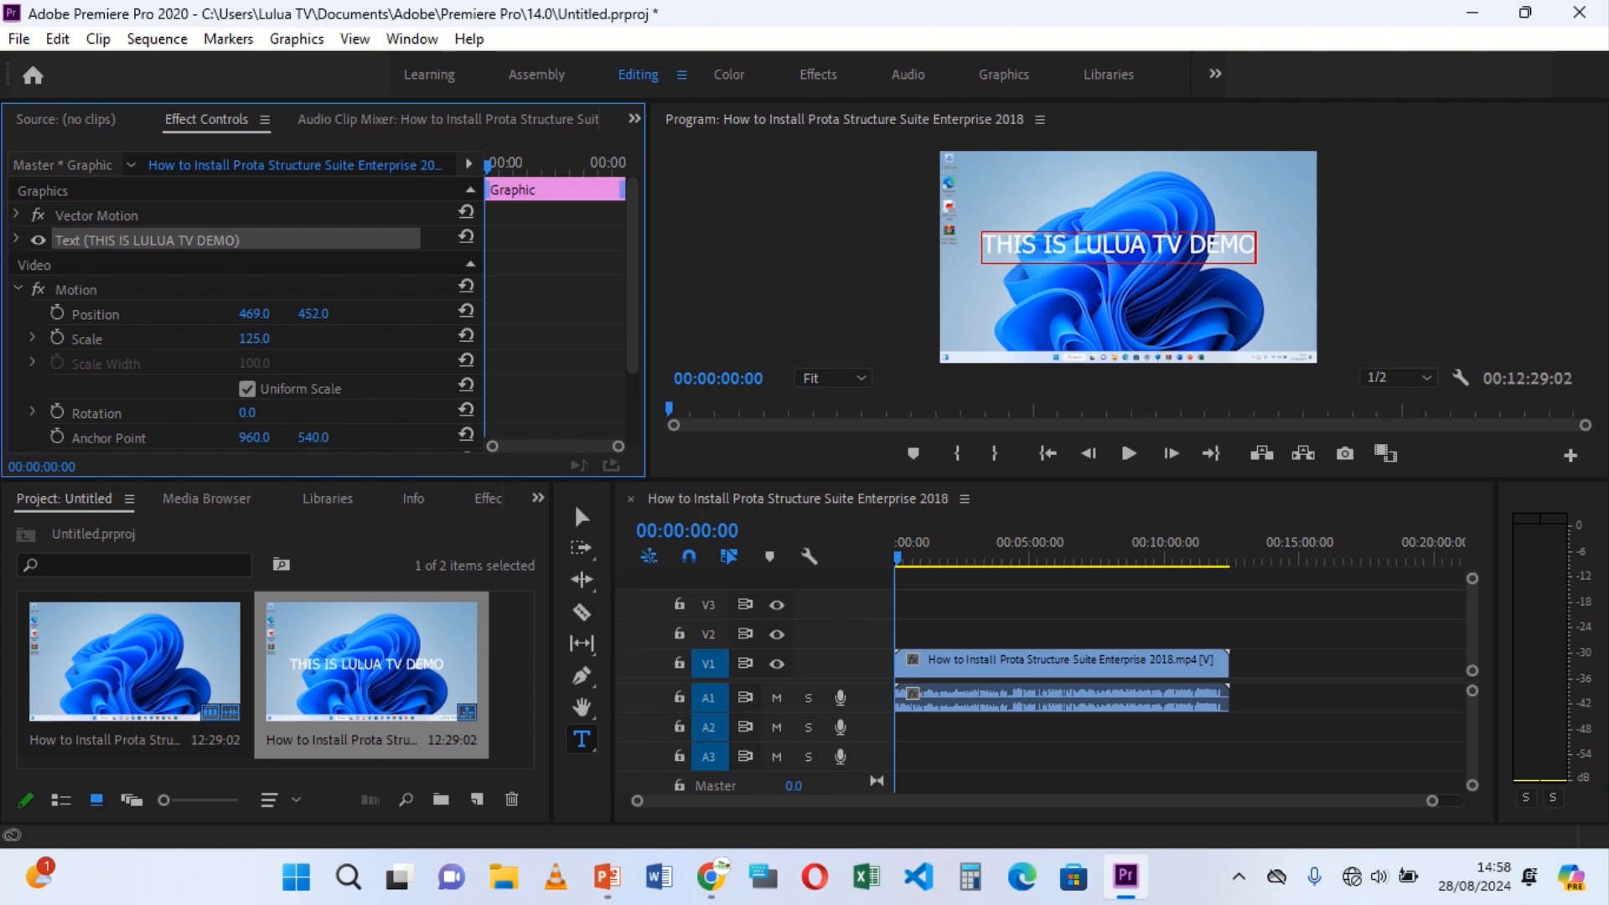
- Try to change the text's font to The Augusta and its font size to 167
{"action": "left_click", "coordinate": [17, 241]}
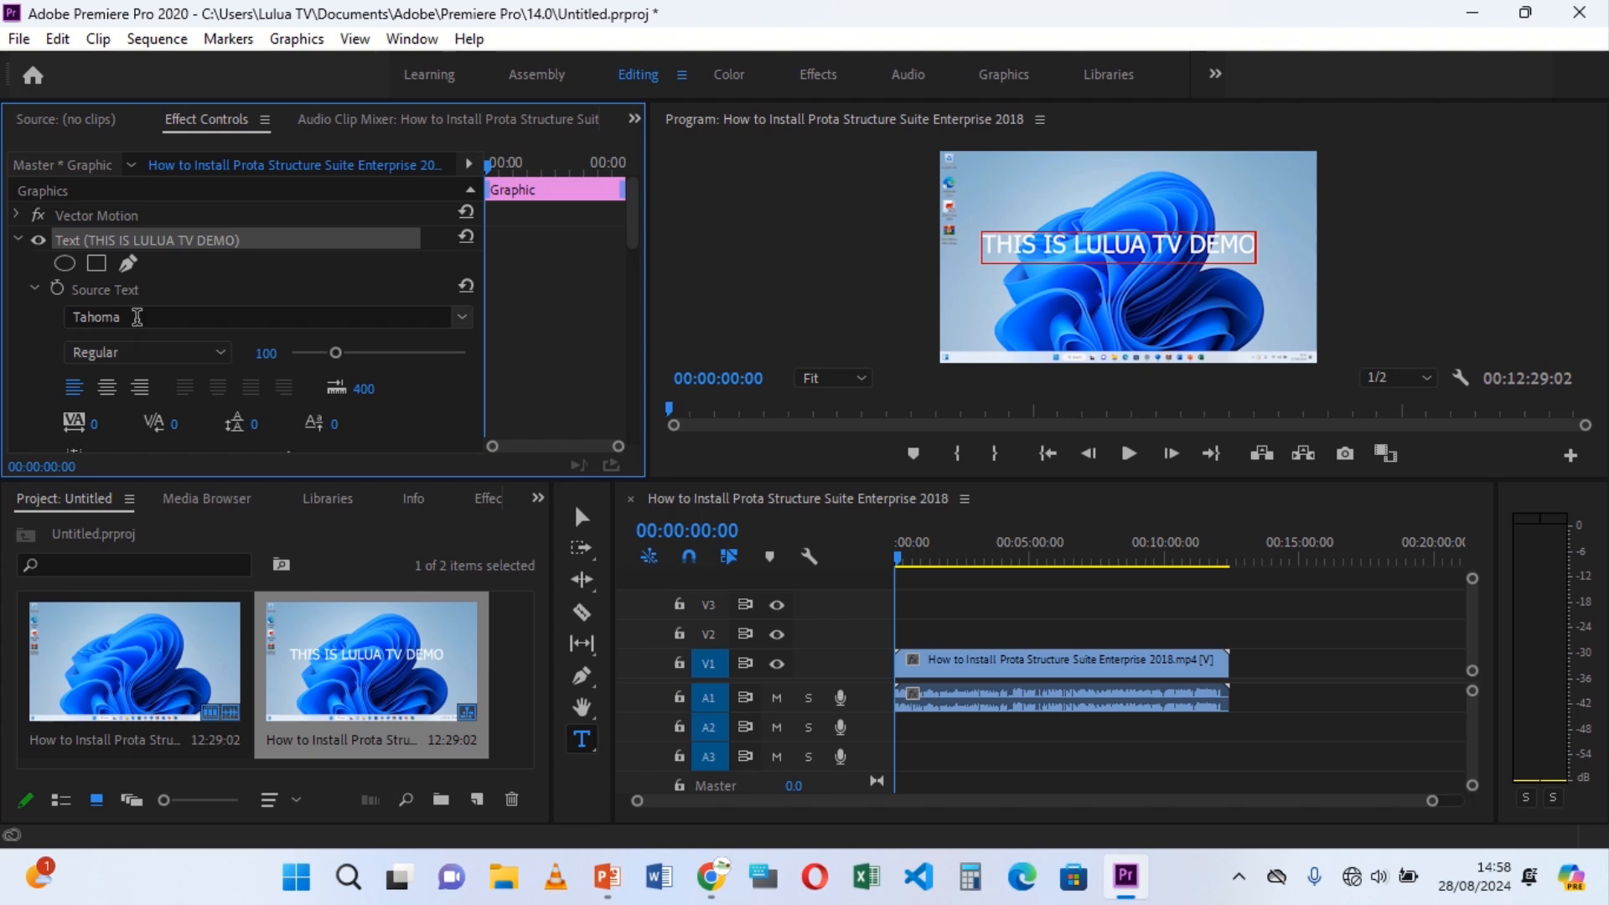
{"action": "left_click", "coordinate": [462, 319]}
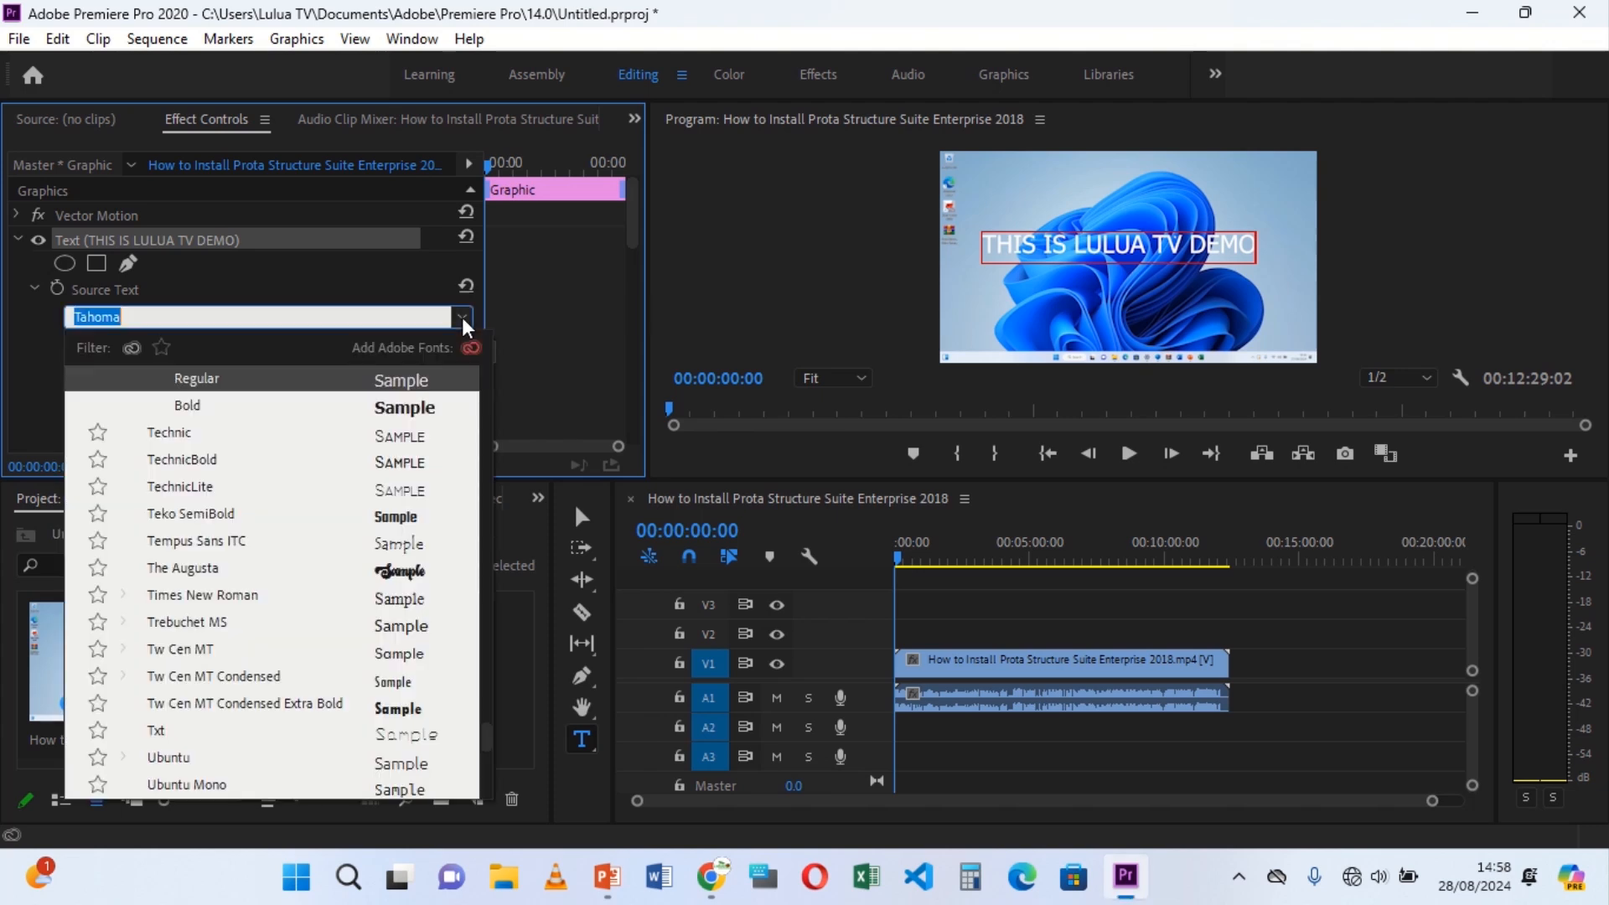
{"action": "left_click", "coordinate": [219, 570]}
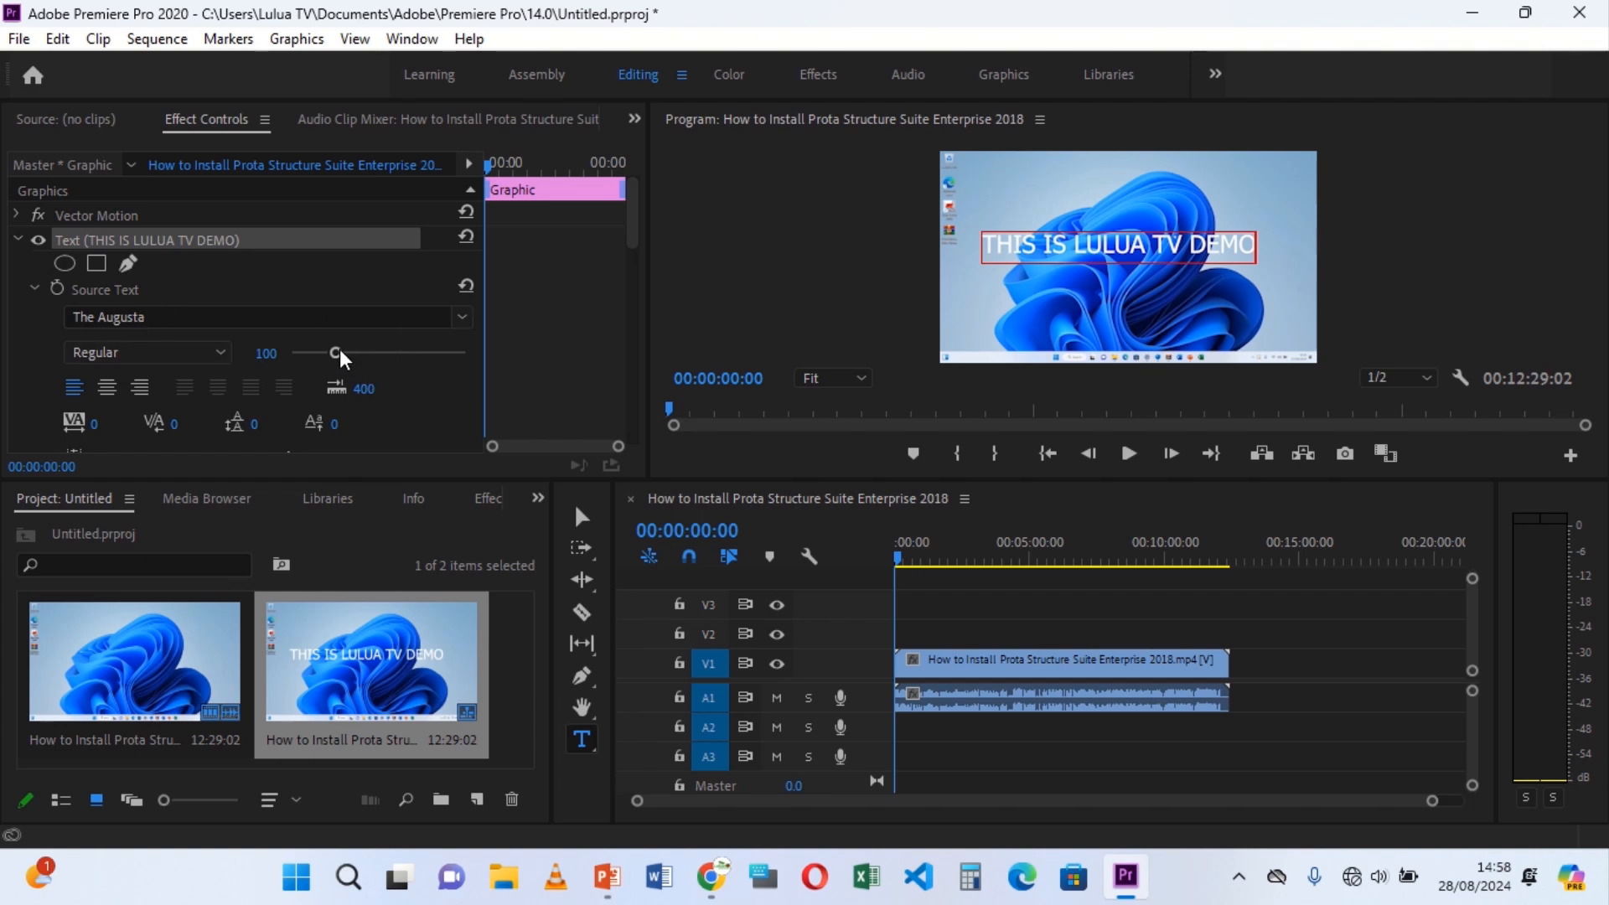
{"action": "mouse_move", "coordinate": [340, 356]}
{"action": "left_mouse_down"}
{"action": "mouse_move", "coordinate": [381, 357]}
{"action": "mouse_move", "coordinate": [364, 356]}
{"action": "left_mouse_up"}
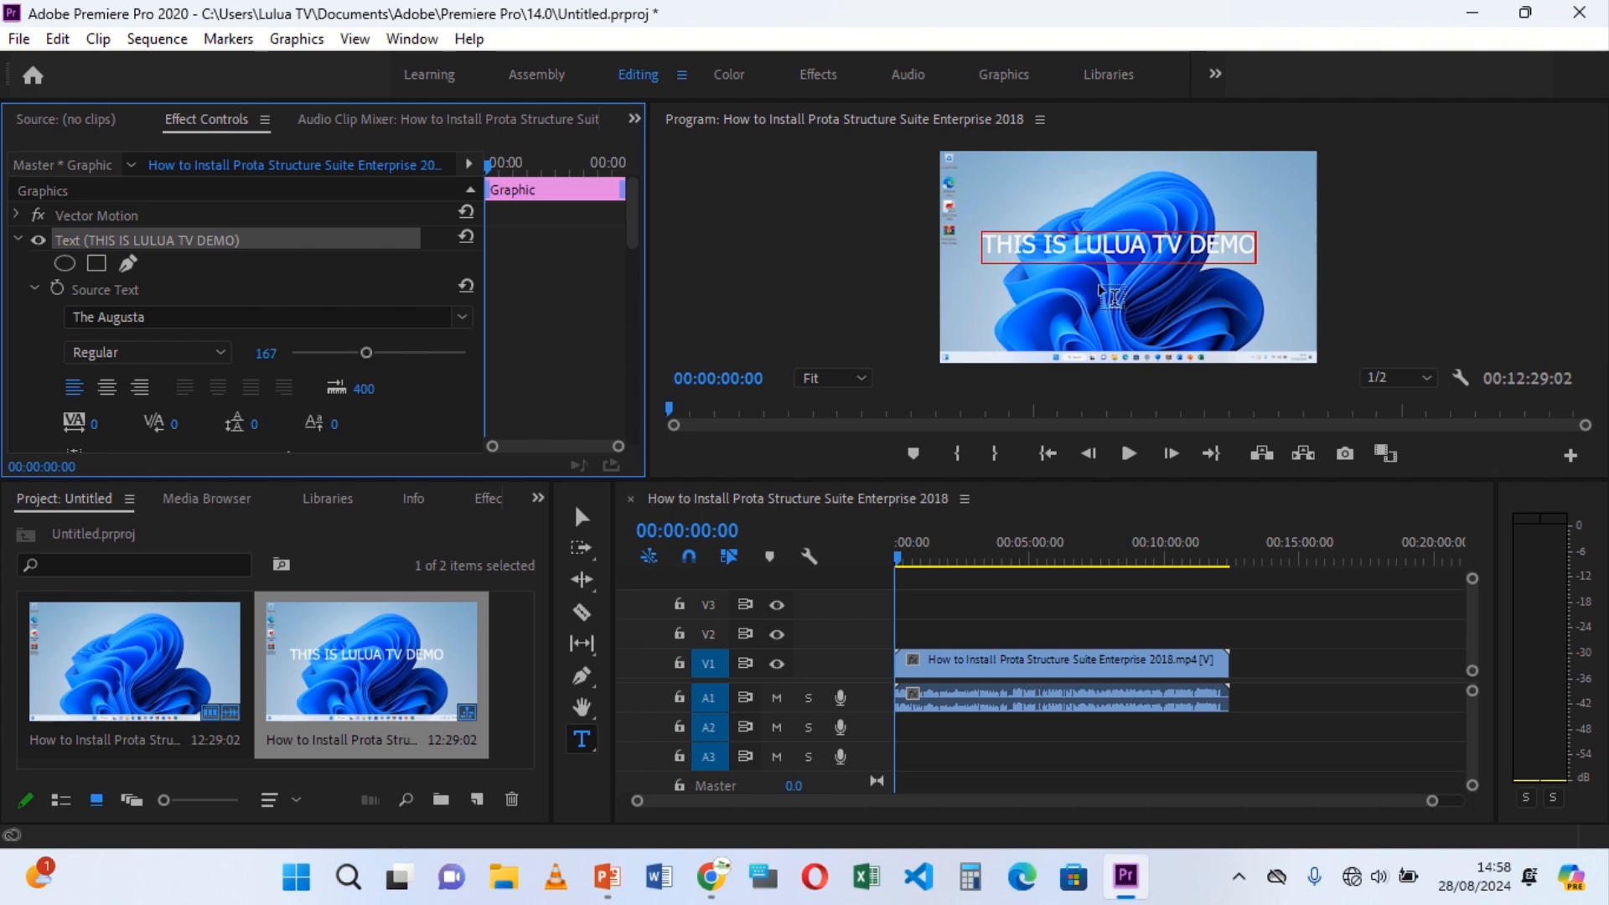
- Select the whole text in the program monitor, try The Augusta font, and settle on Ubuntu in the Bold style
{"action": "double_click", "coordinate": [987, 244]}
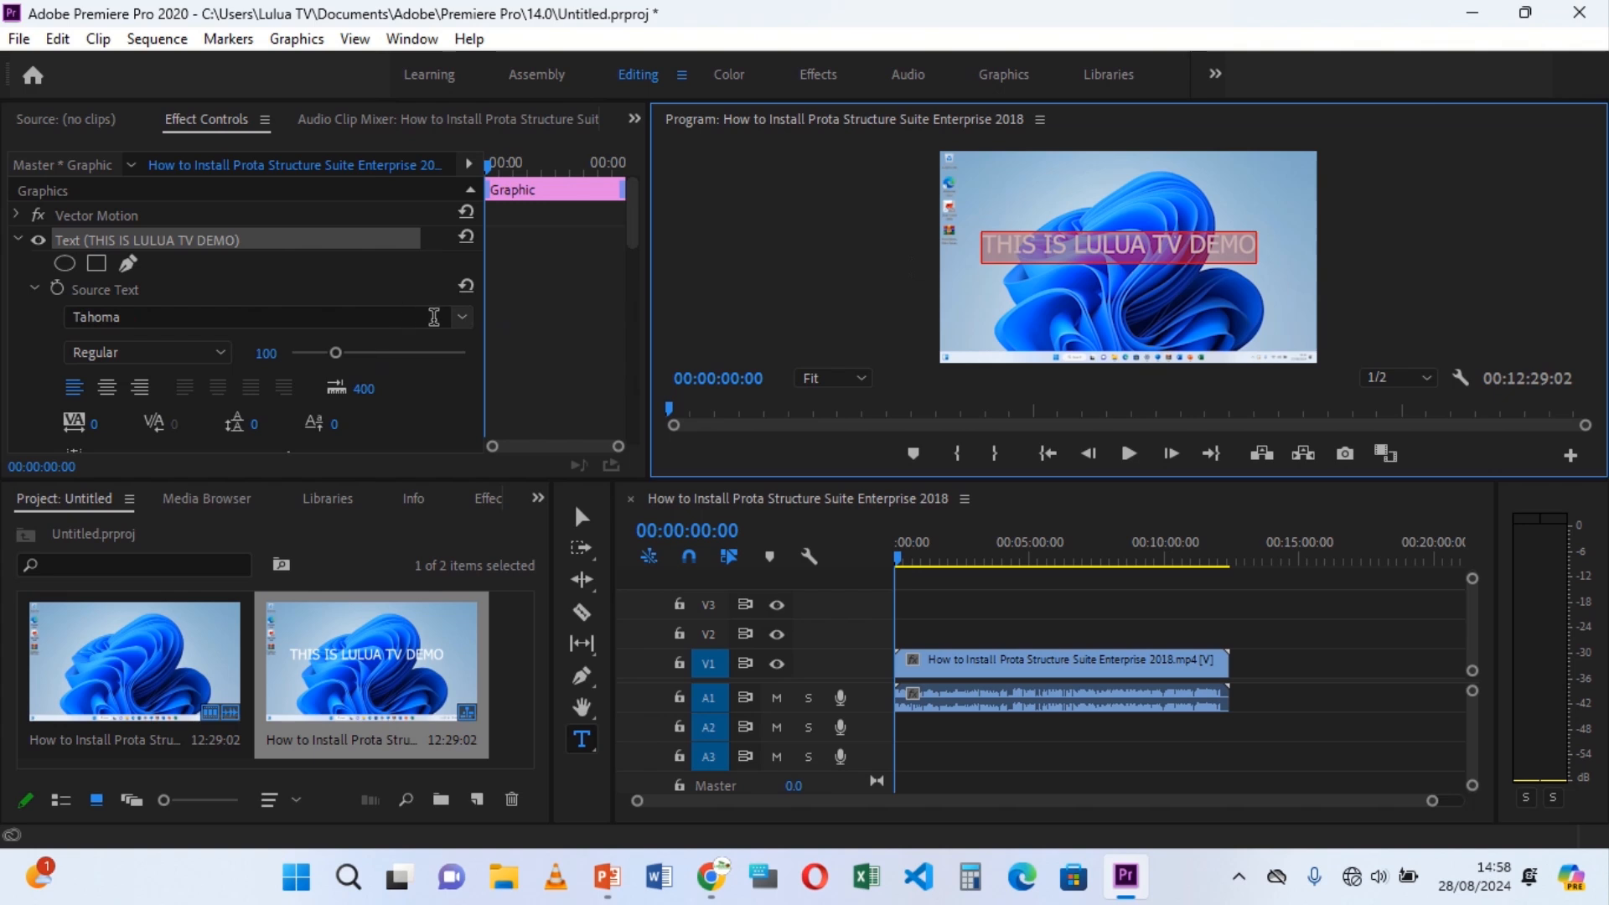
{"action": "left_click", "coordinate": [470, 315]}
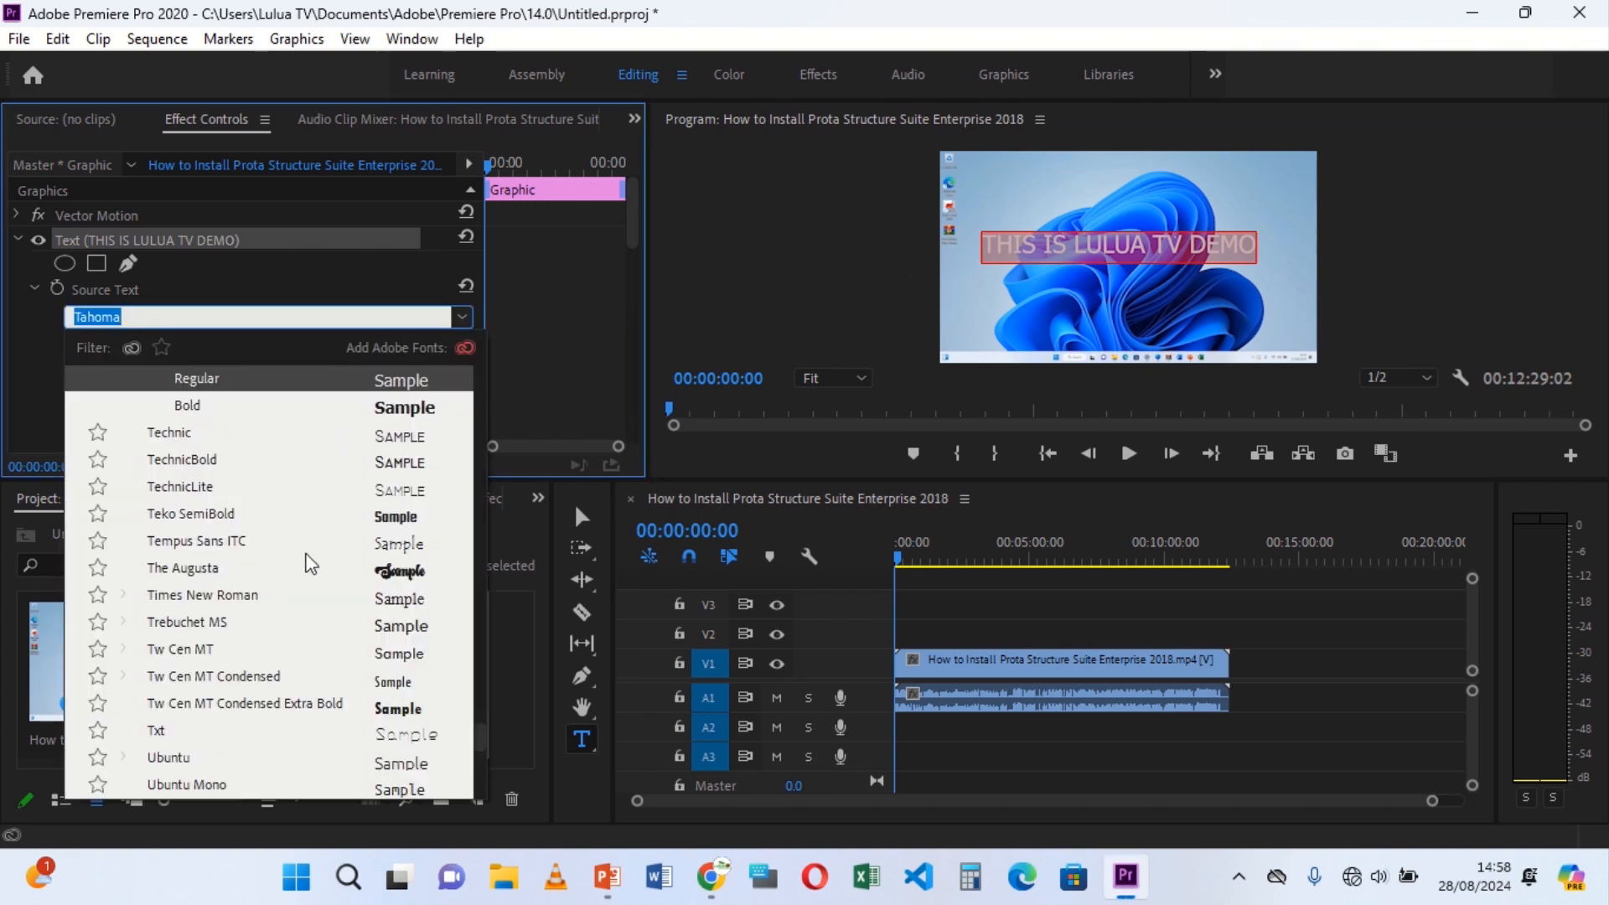
{"action": "left_click", "coordinate": [198, 572]}
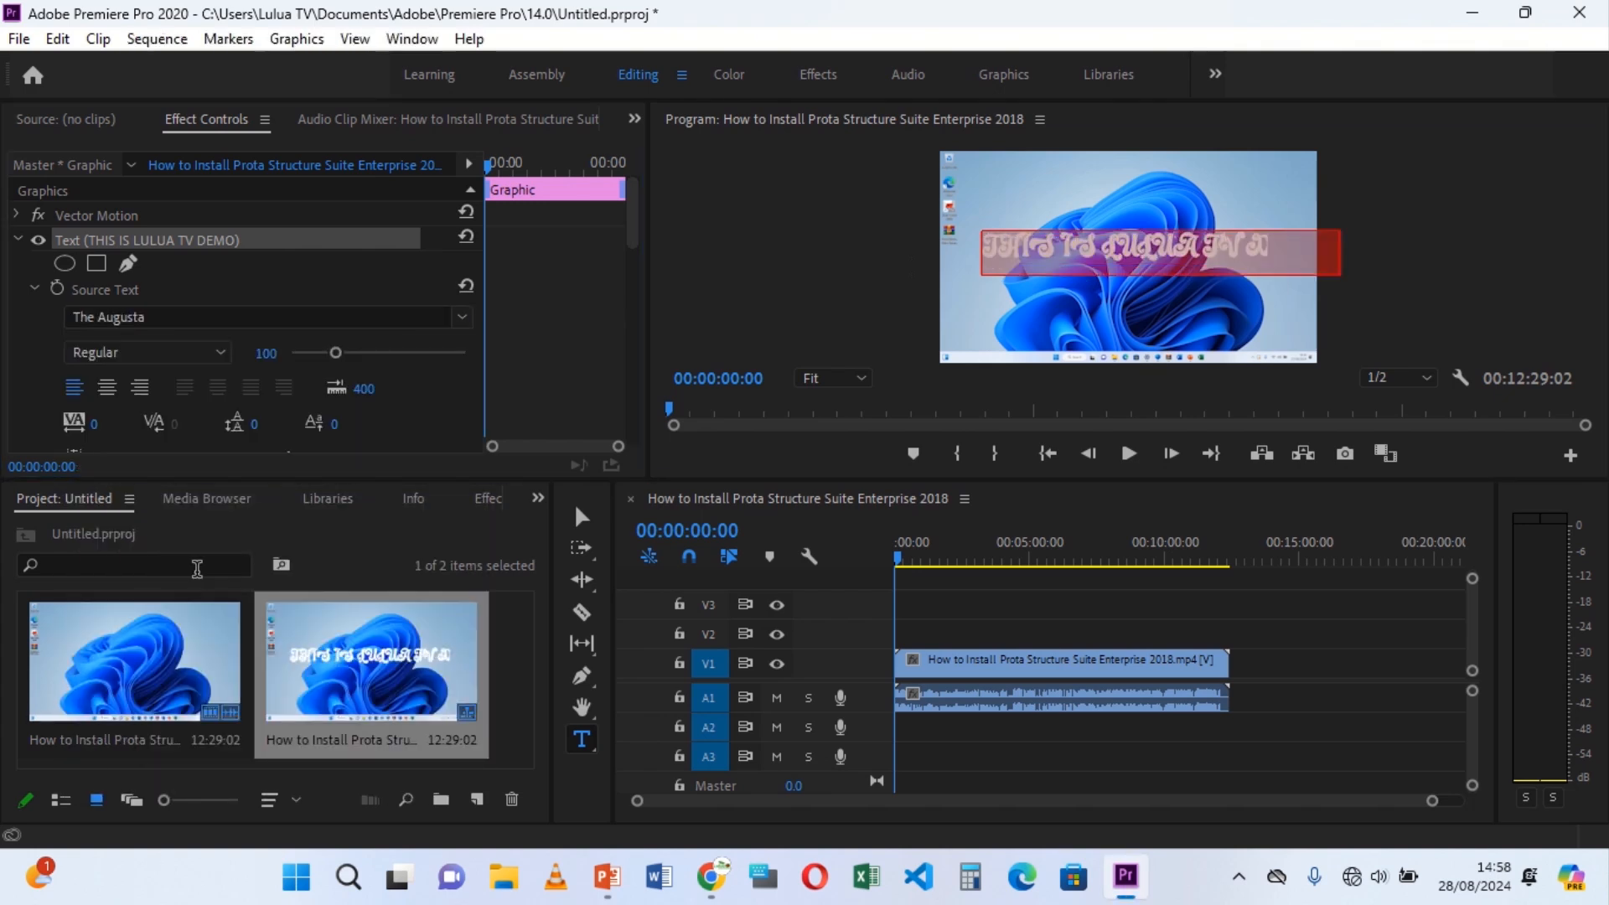
{"action": "left_click", "coordinate": [461, 315]}
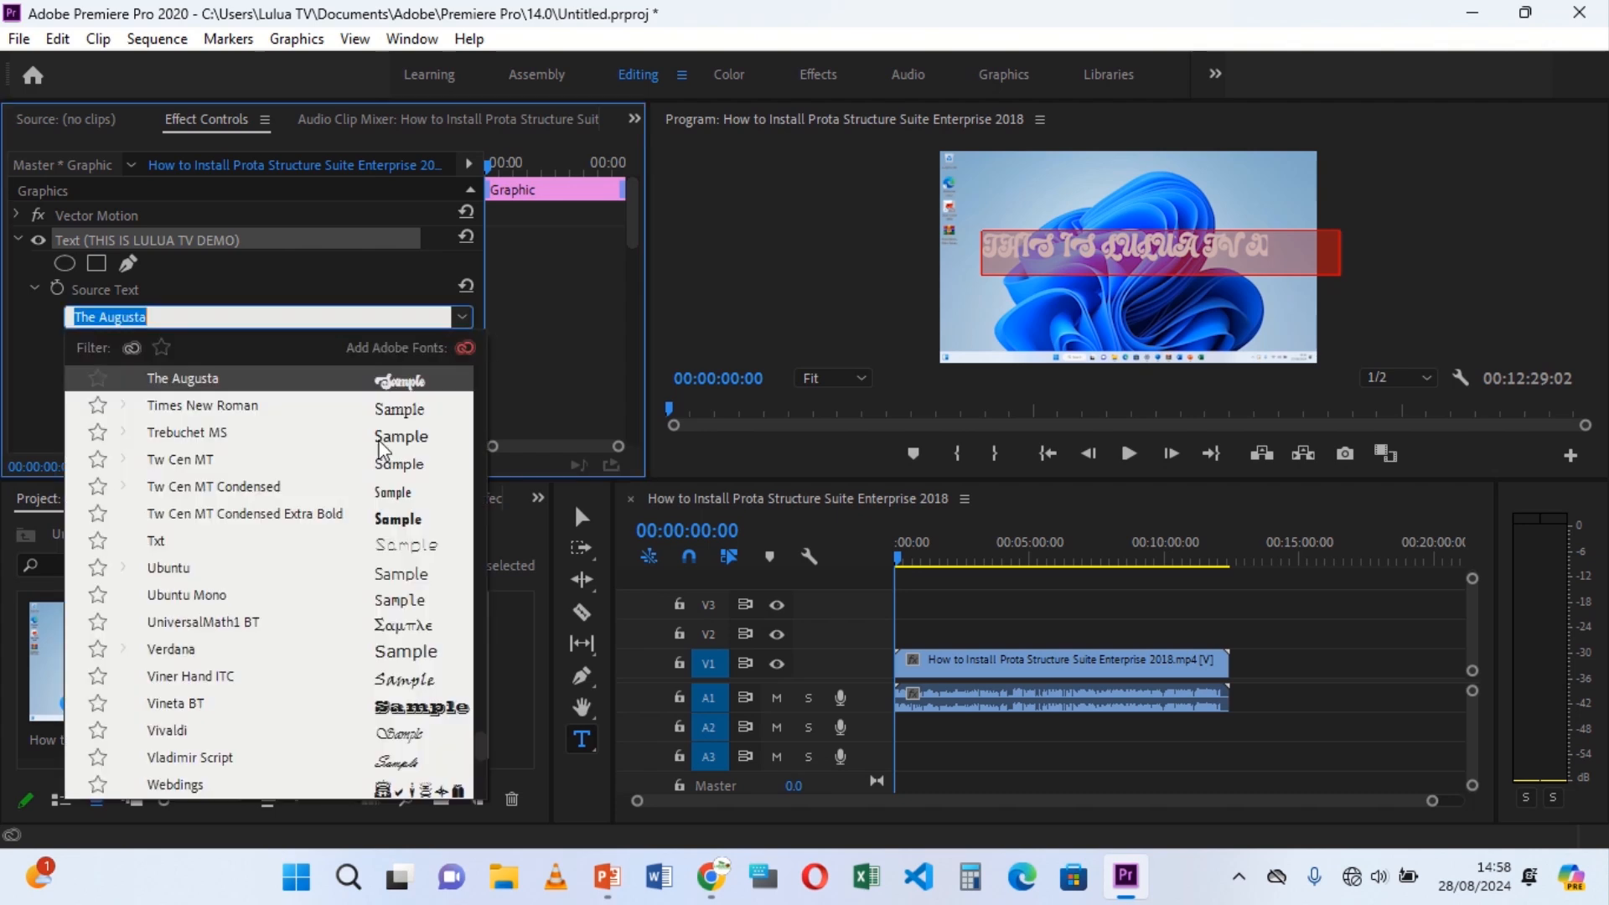
{"action": "left_click", "coordinate": [185, 573]}
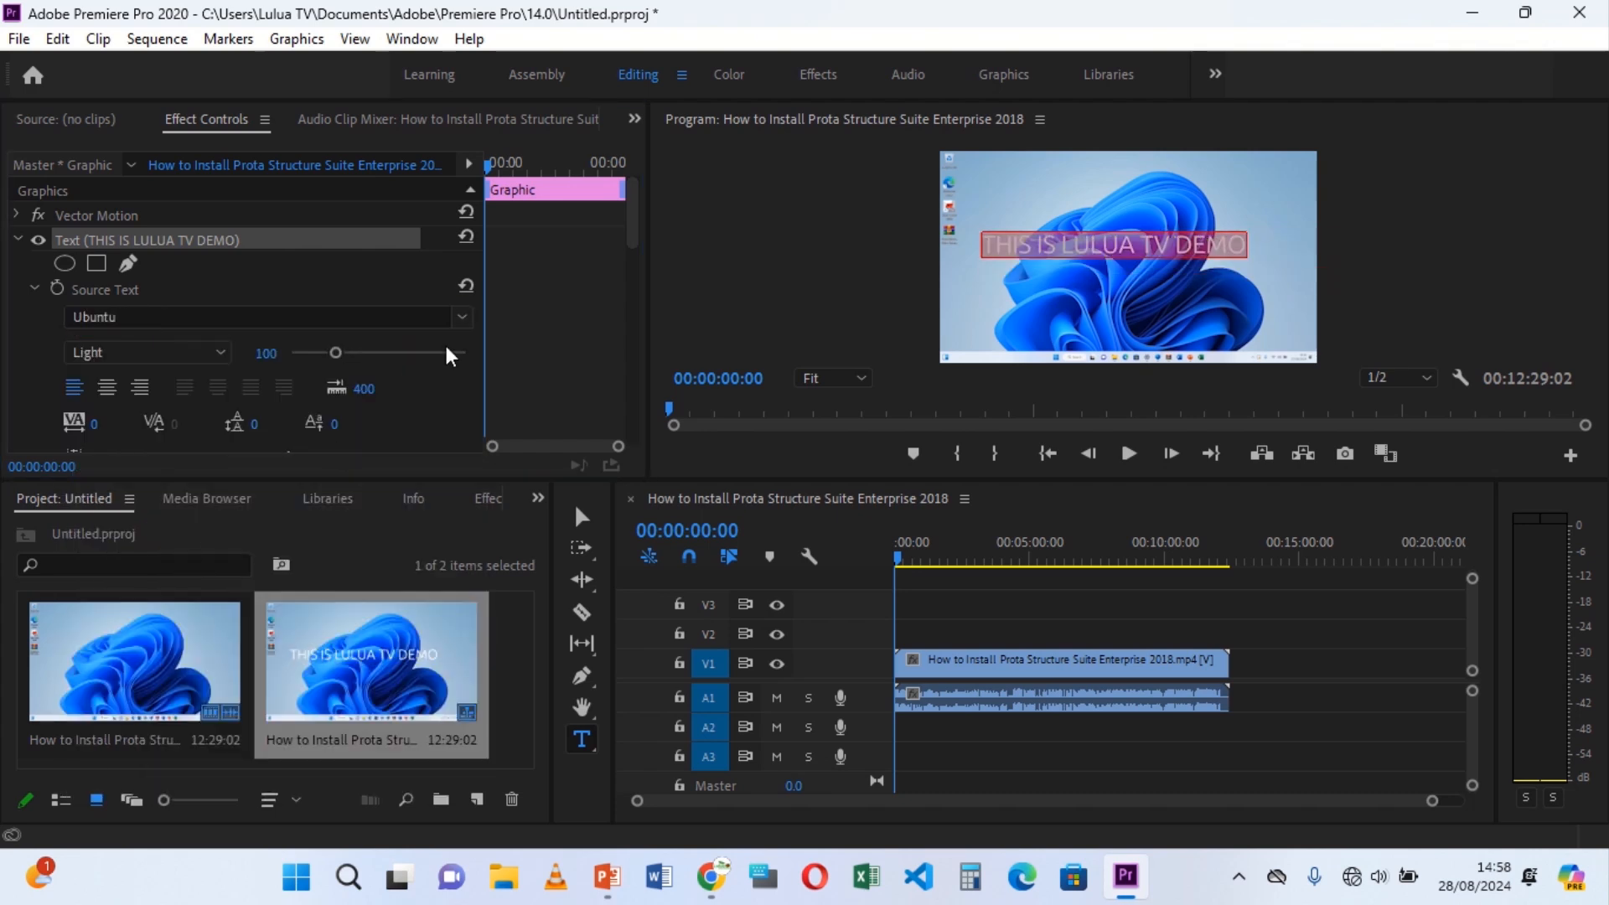
{"action": "left_click", "coordinate": [215, 353]}
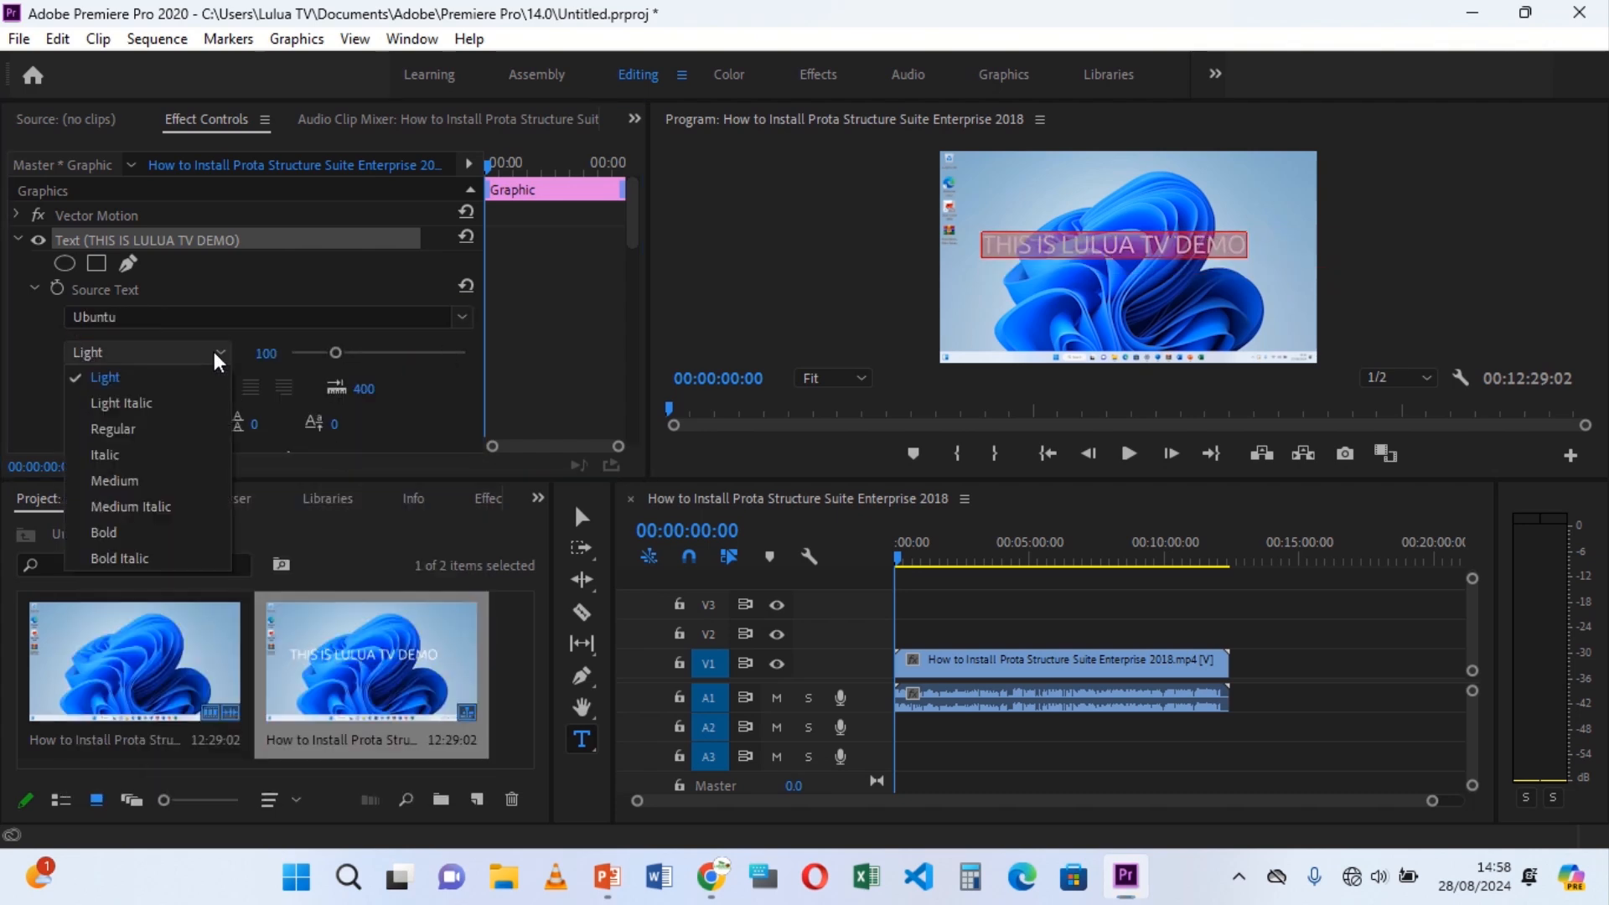
{"action": "left_click", "coordinate": [139, 535]}
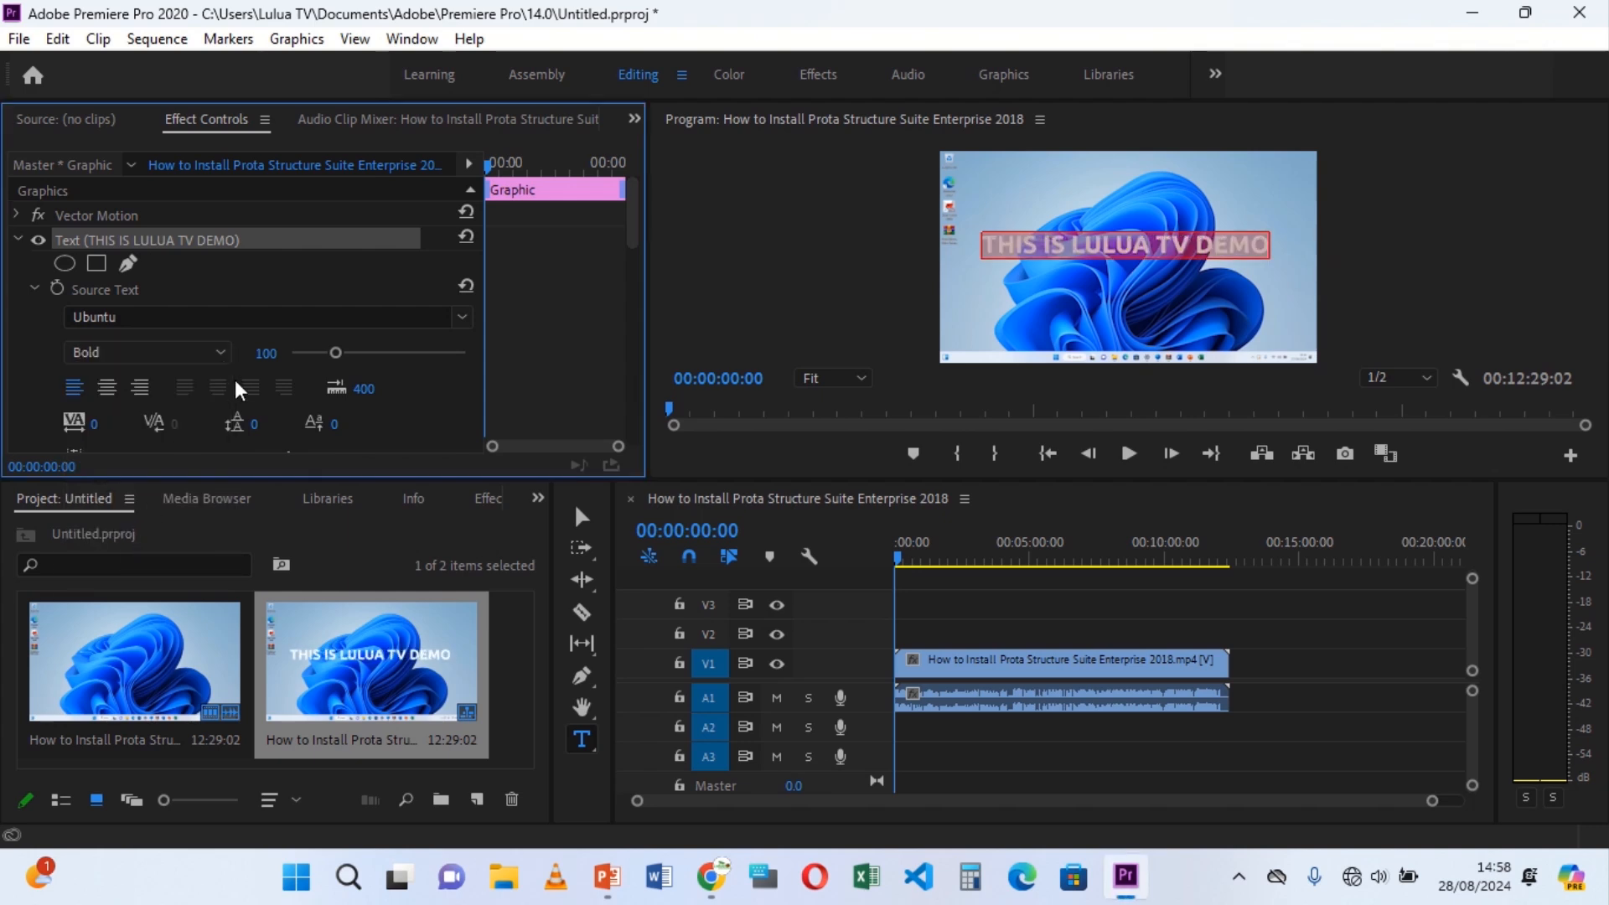
- Change the selected text's fill colour to a bright green
{"action": "left_click_drag", "start_coordinate": [635, 235], "coordinate": [647, 303]}
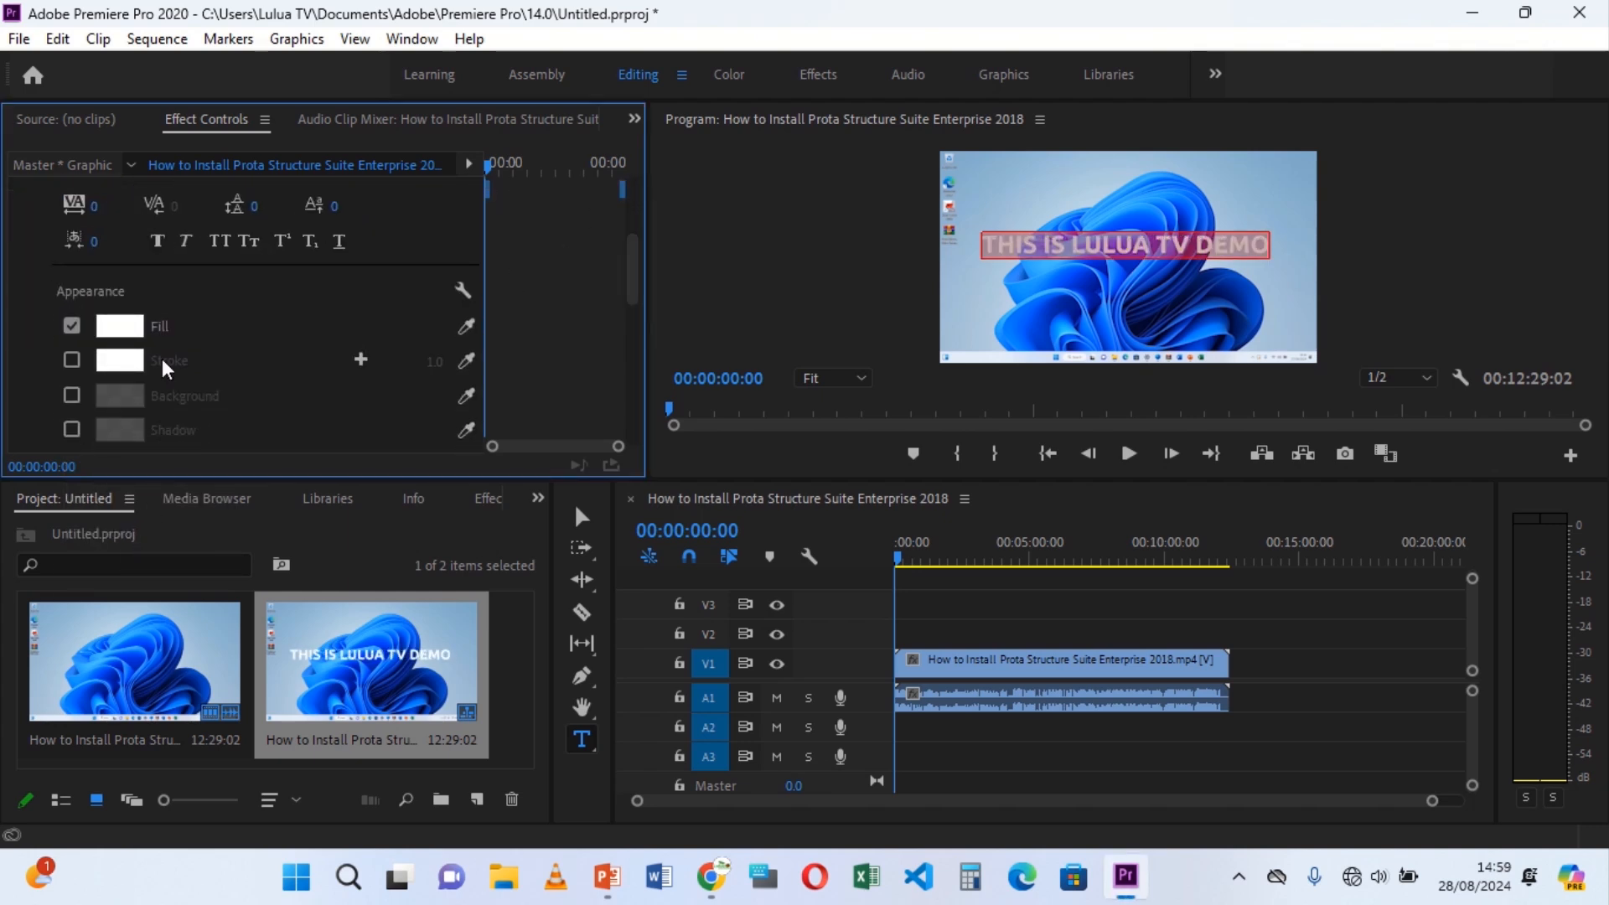
{"action": "left_click", "coordinate": [126, 334]}
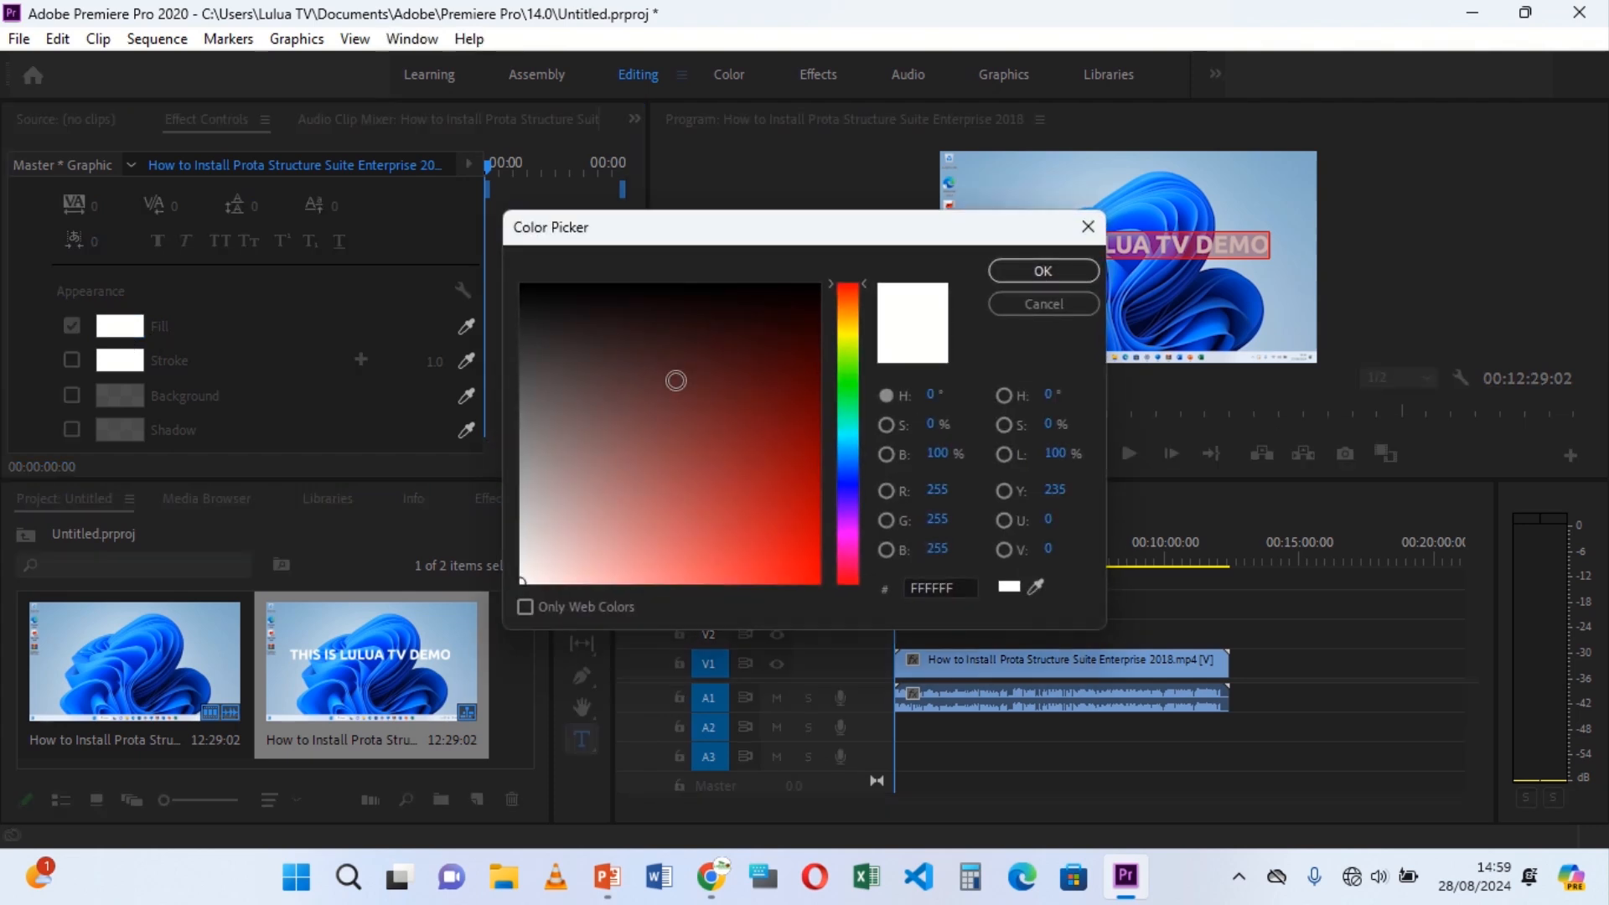
{"action": "left_click", "coordinate": [807, 498]}
{"action": "mouse_move", "coordinate": [808, 498]}
{"action": "left_mouse_down"}
{"action": "mouse_move", "coordinate": [830, 582]}
{"action": "mouse_move", "coordinate": [824, 541]}
{"action": "left_mouse_up"}
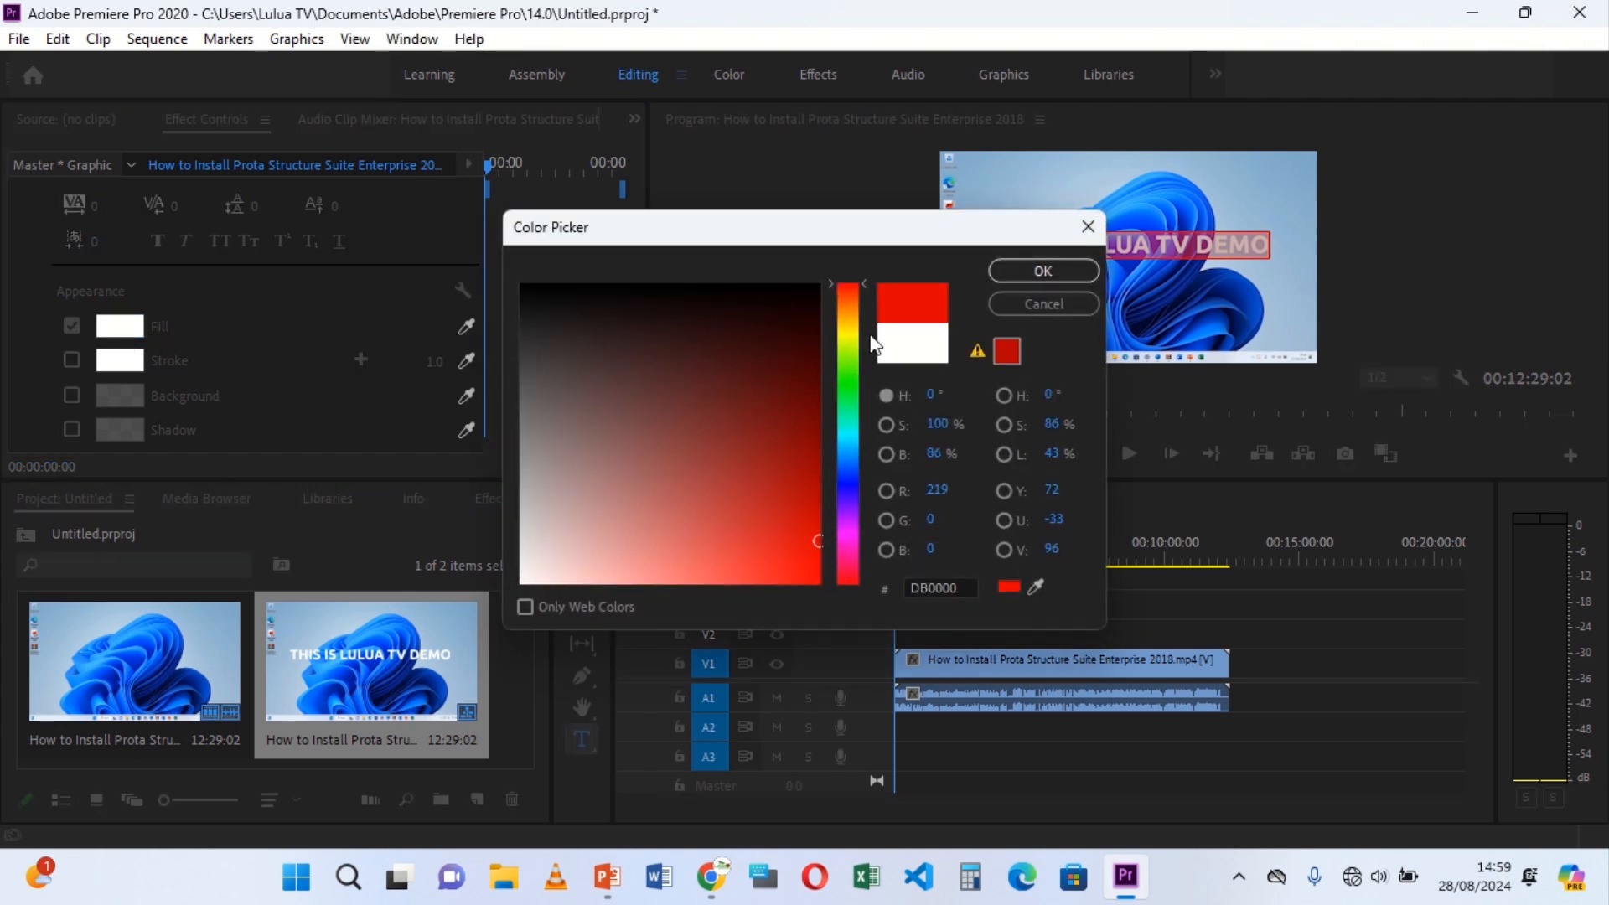
{"action": "left_click_drag", "start_coordinate": [827, 280], "coordinate": [838, 382]}
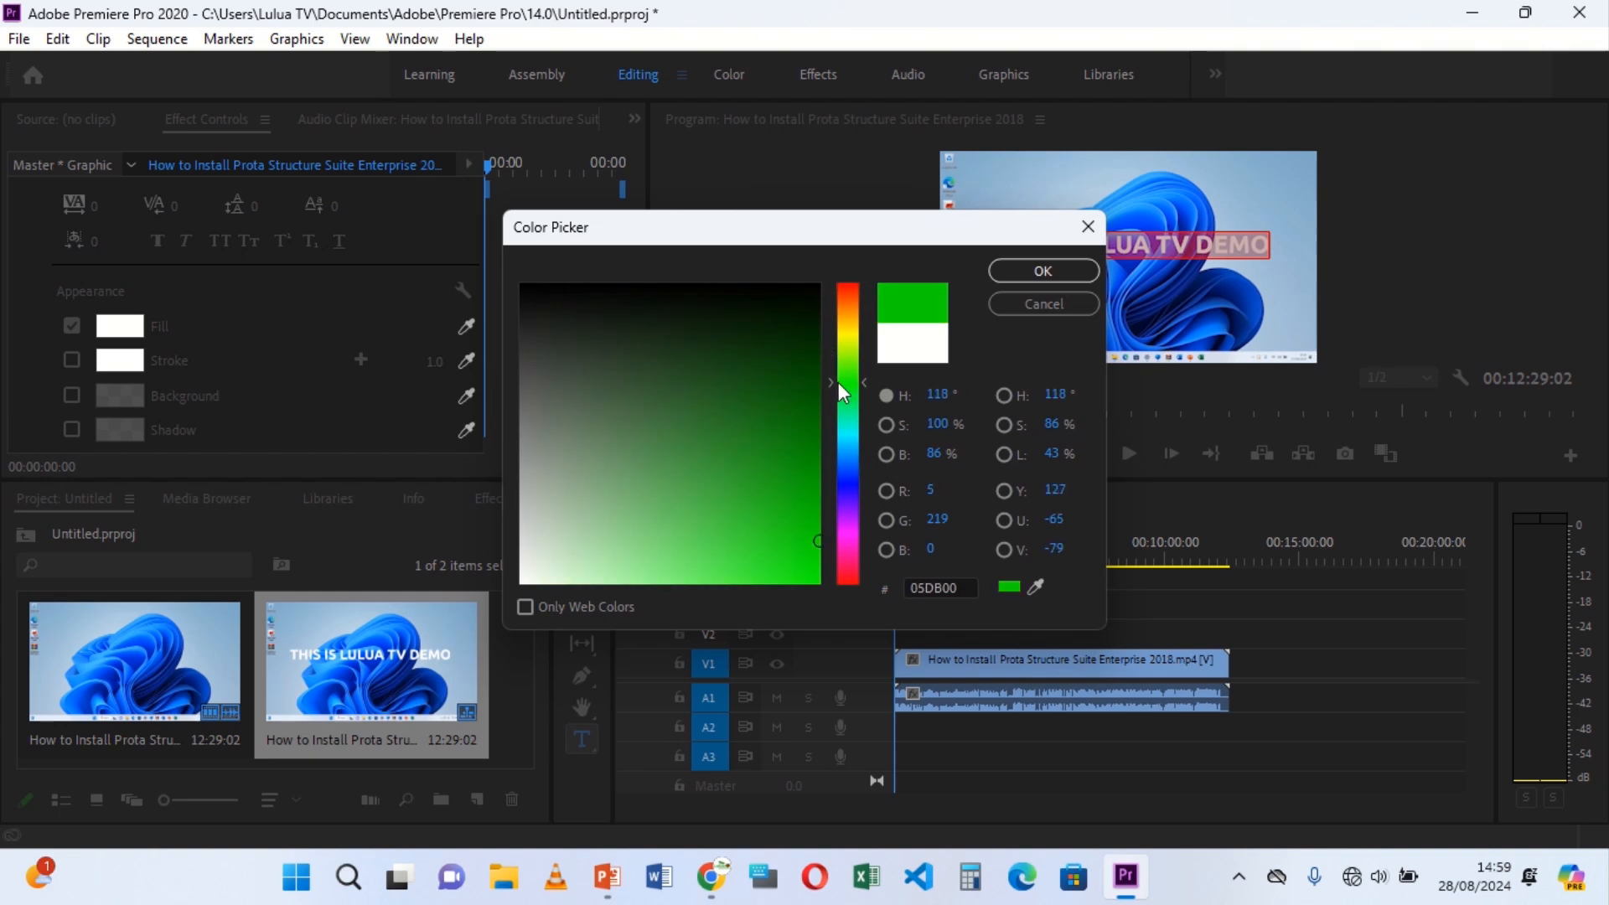
{"action": "left_click_drag", "start_coordinate": [818, 540], "coordinate": [827, 556]}
{"action": "left_click", "coordinate": [1042, 271]}
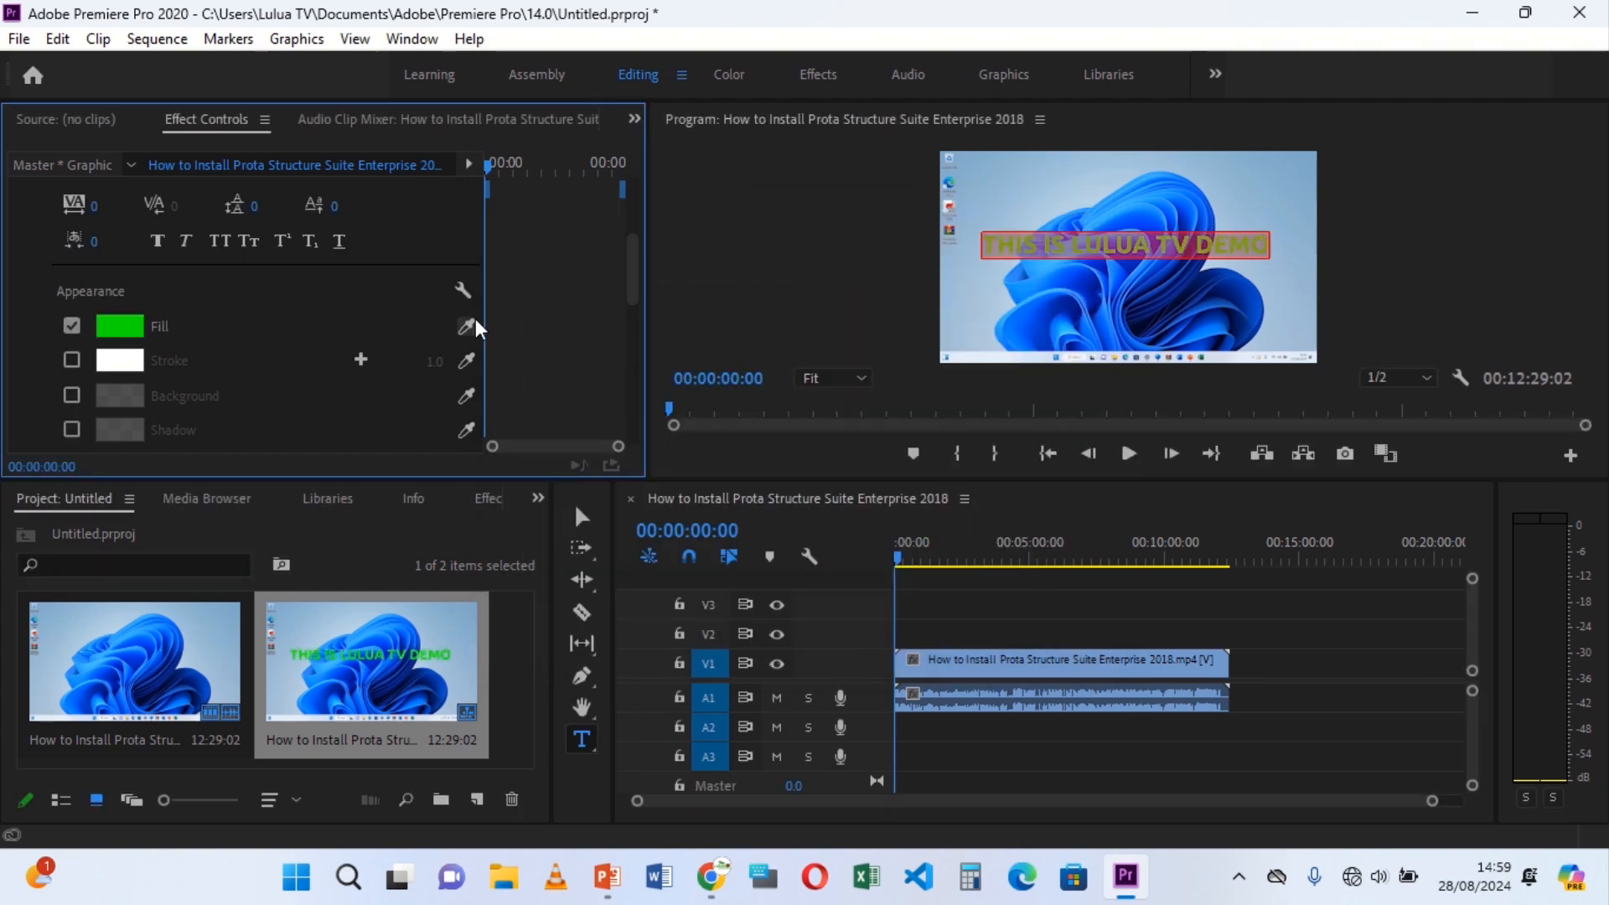
- Reselect the THIS IS LULUA TV DEMO text in the program monitor and examine its source text, appearance and transform settings
{"action": "left_click", "coordinate": [955, 601]}
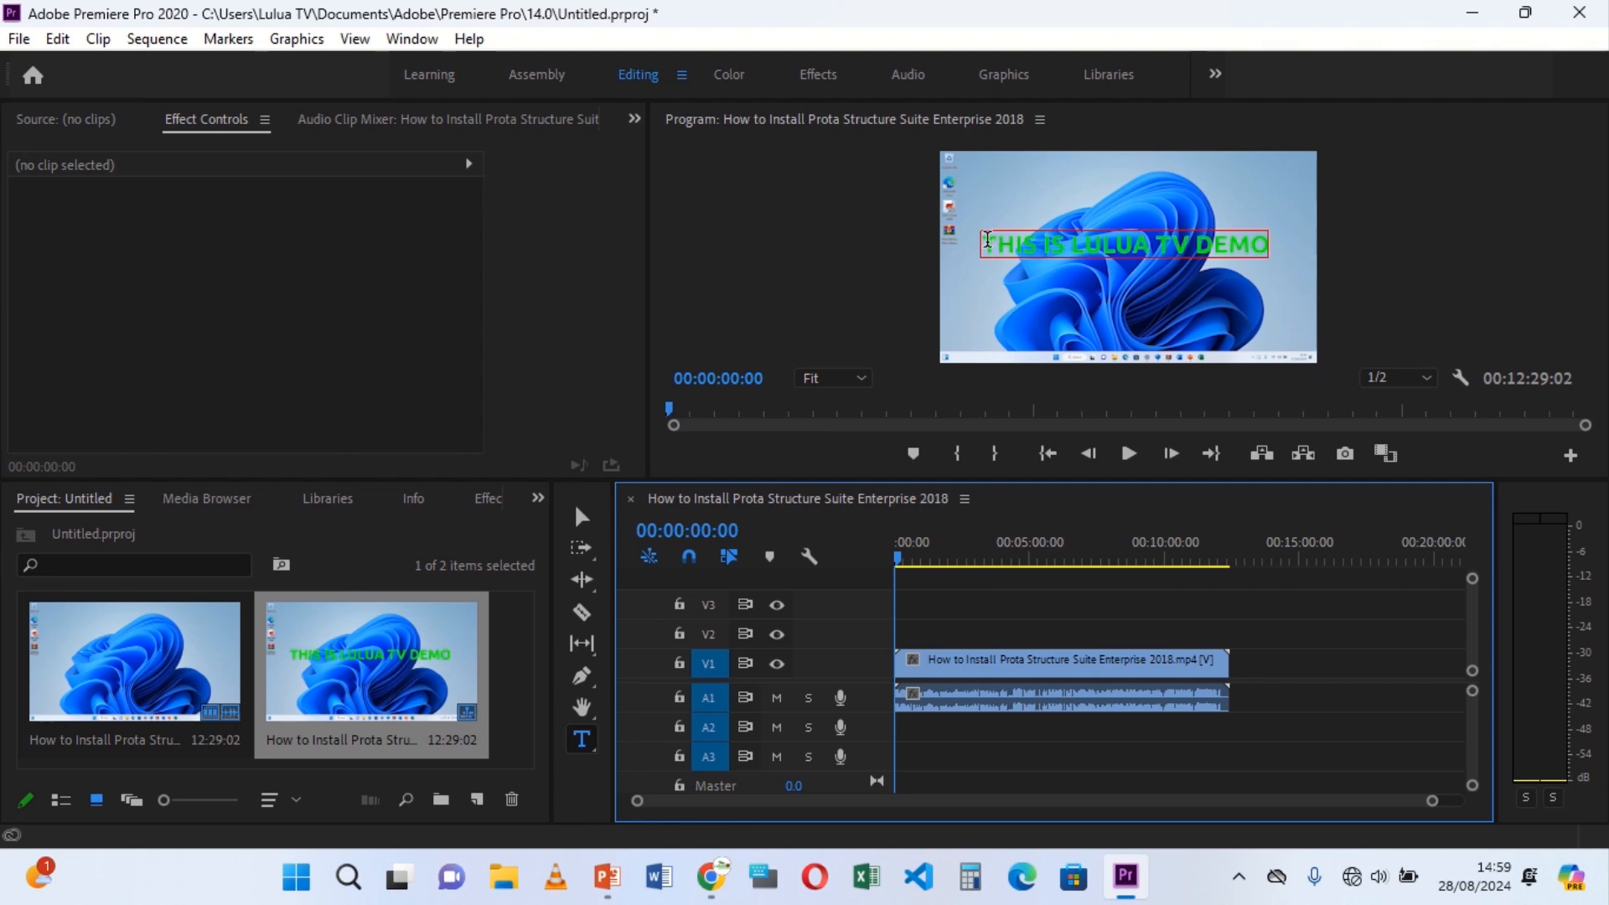
{"action": "left_click", "coordinate": [1006, 241]}
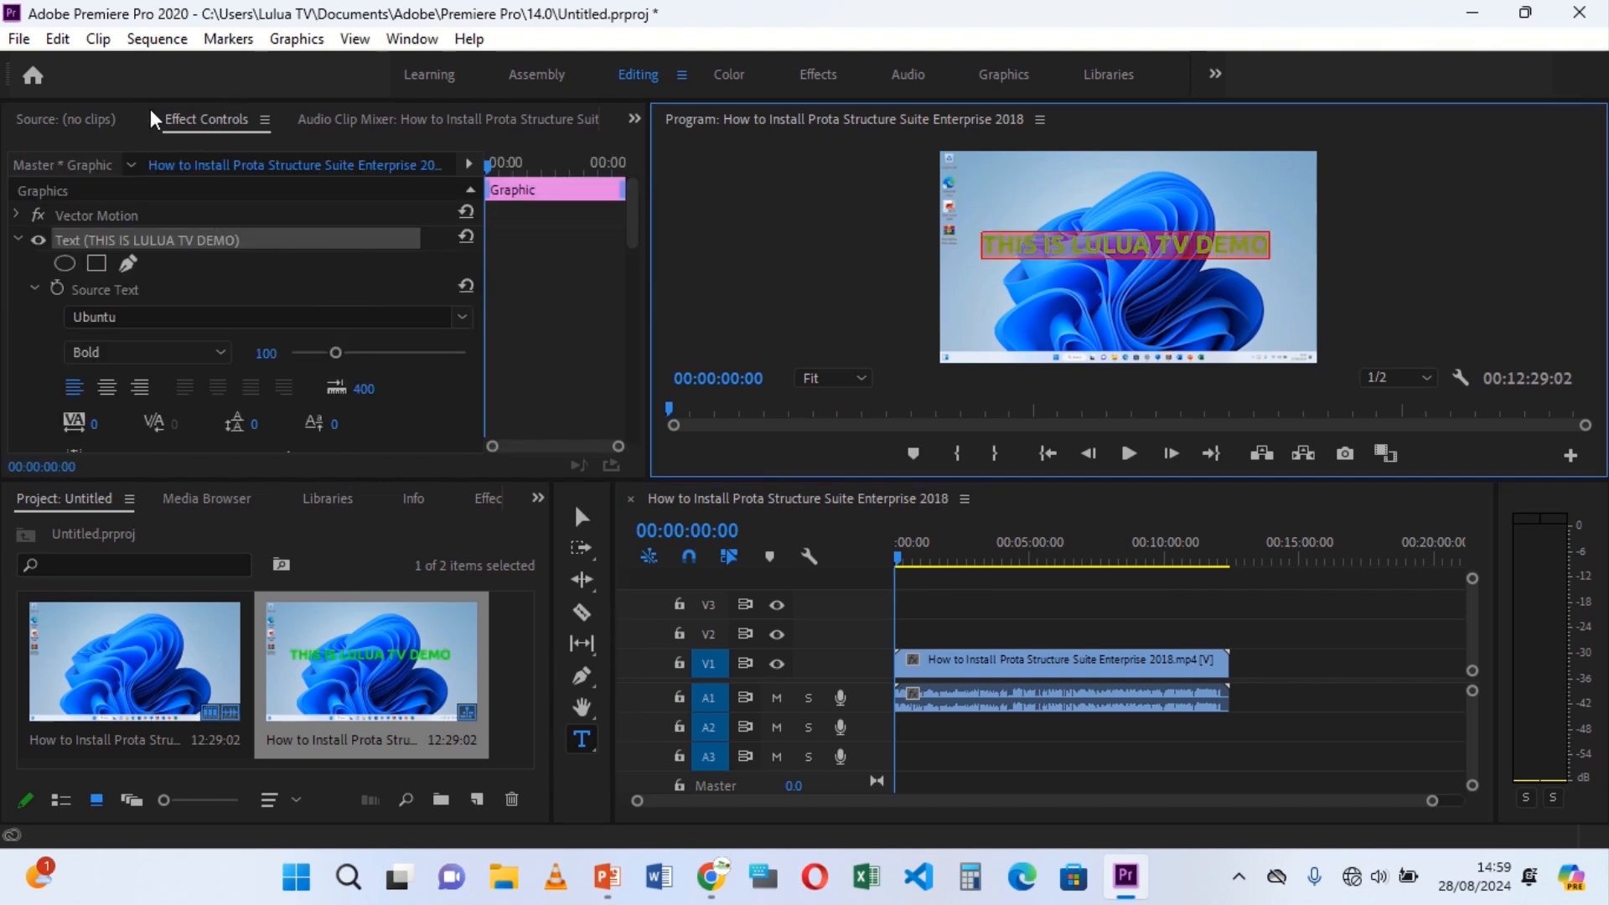
{"action": "scroll", "coordinate": [440, 362], "scroll_direction": "down", "scroll_amount": 5}
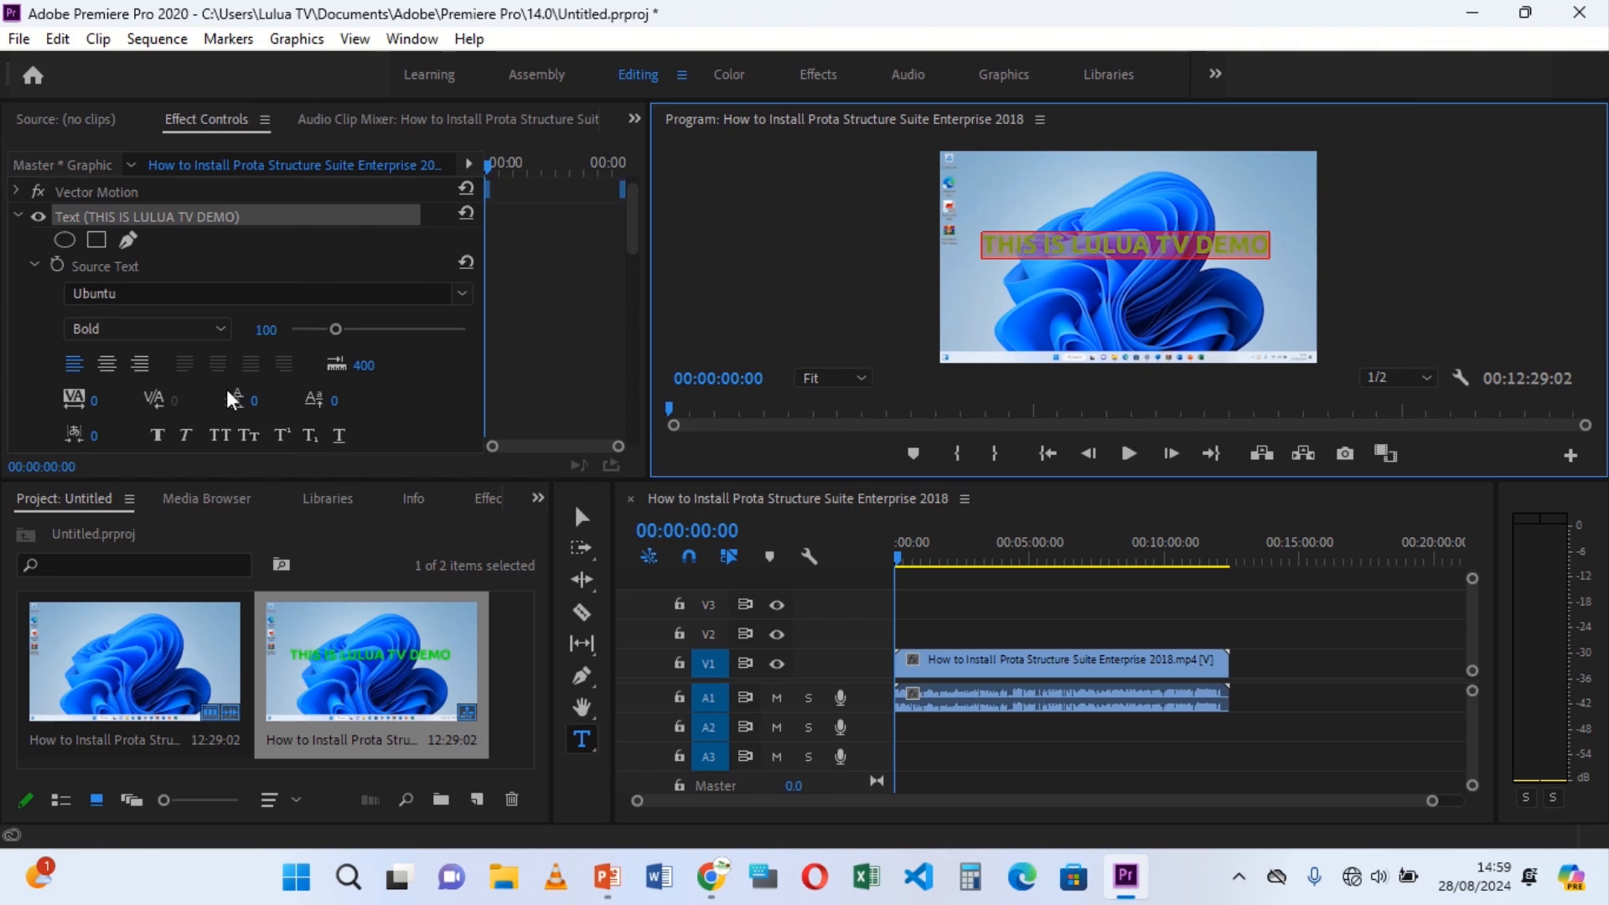
{"action": "scroll", "coordinate": [194, 397], "scroll_direction": "down", "scroll_amount": 5}
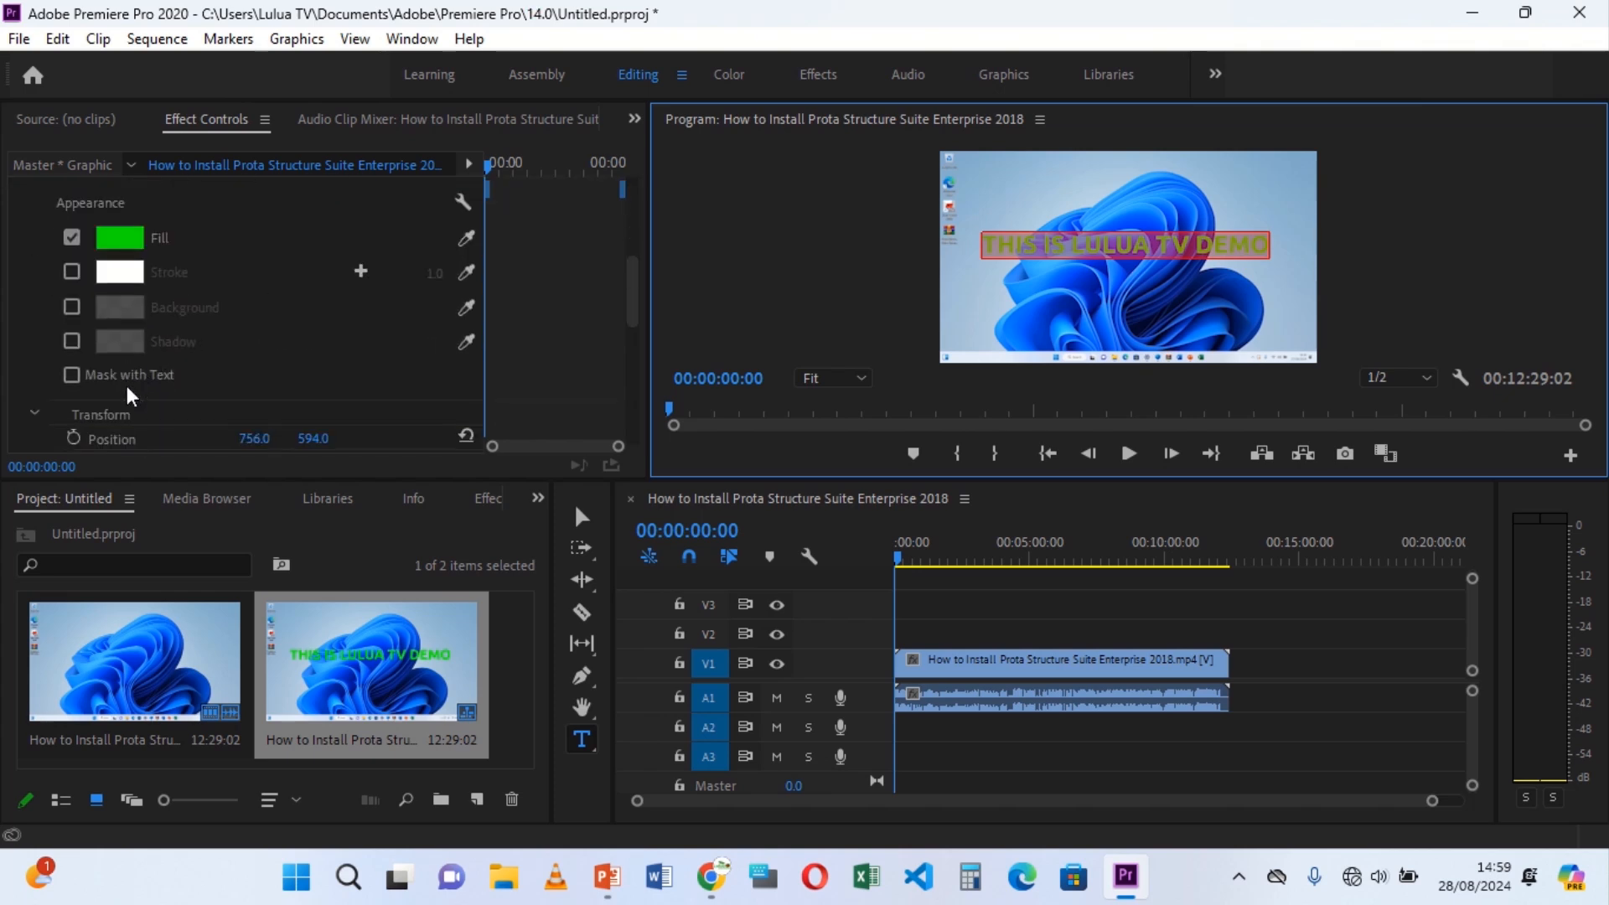
{"action": "scroll", "coordinate": [139, 389], "scroll_direction": "down", "scroll_amount": 1}
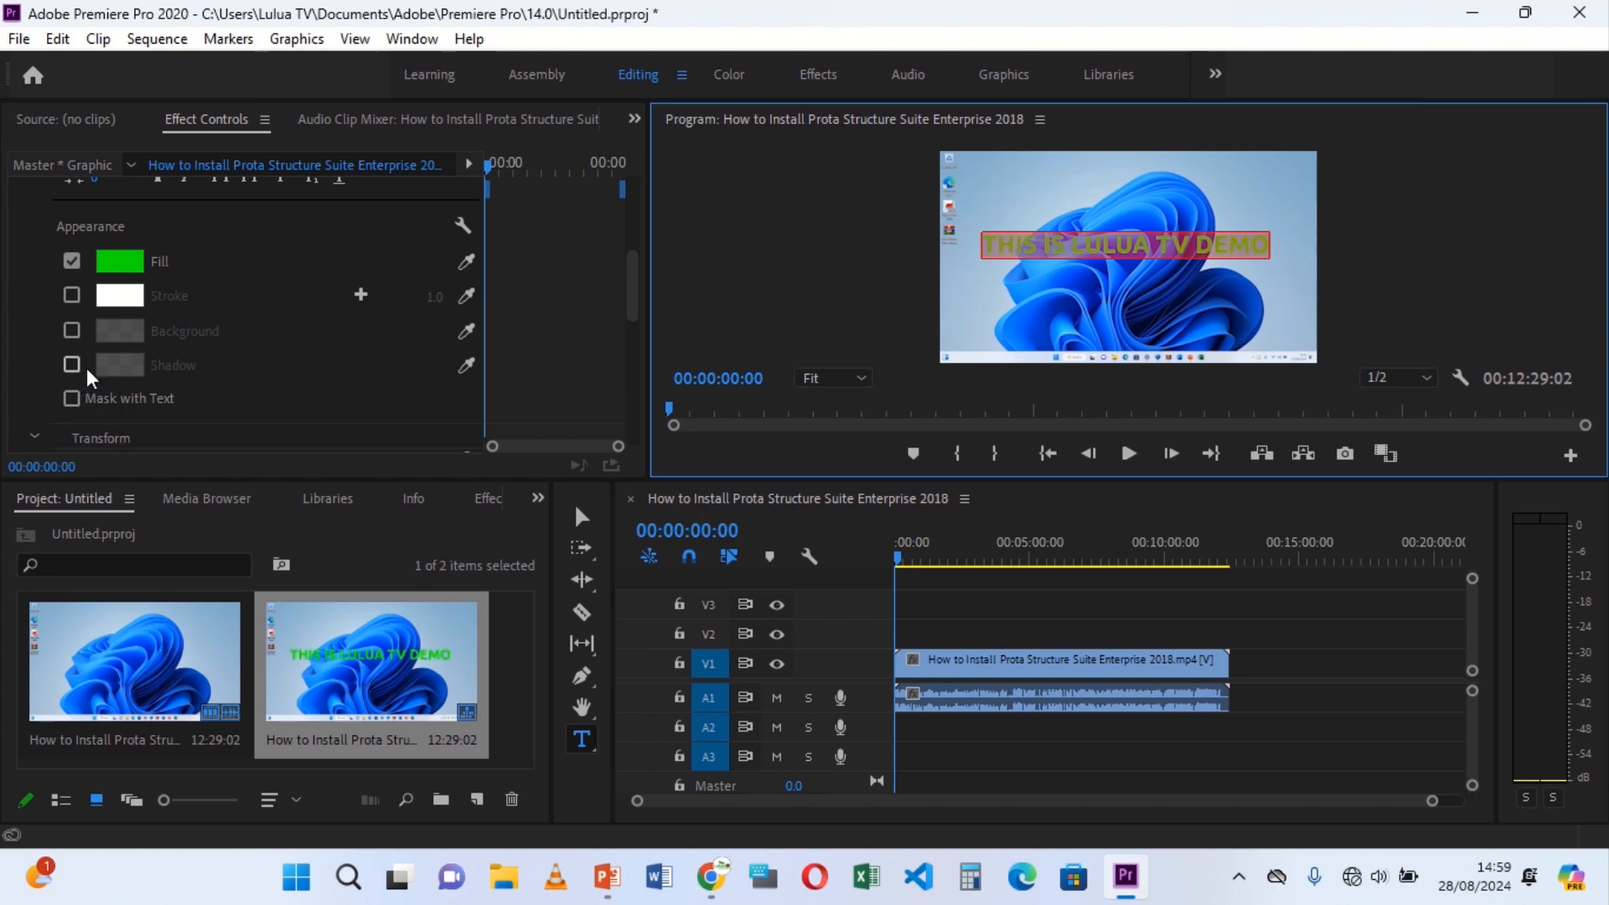
{"action": "scroll", "coordinate": [87, 368], "scroll_direction": "down", "scroll_amount": 3}
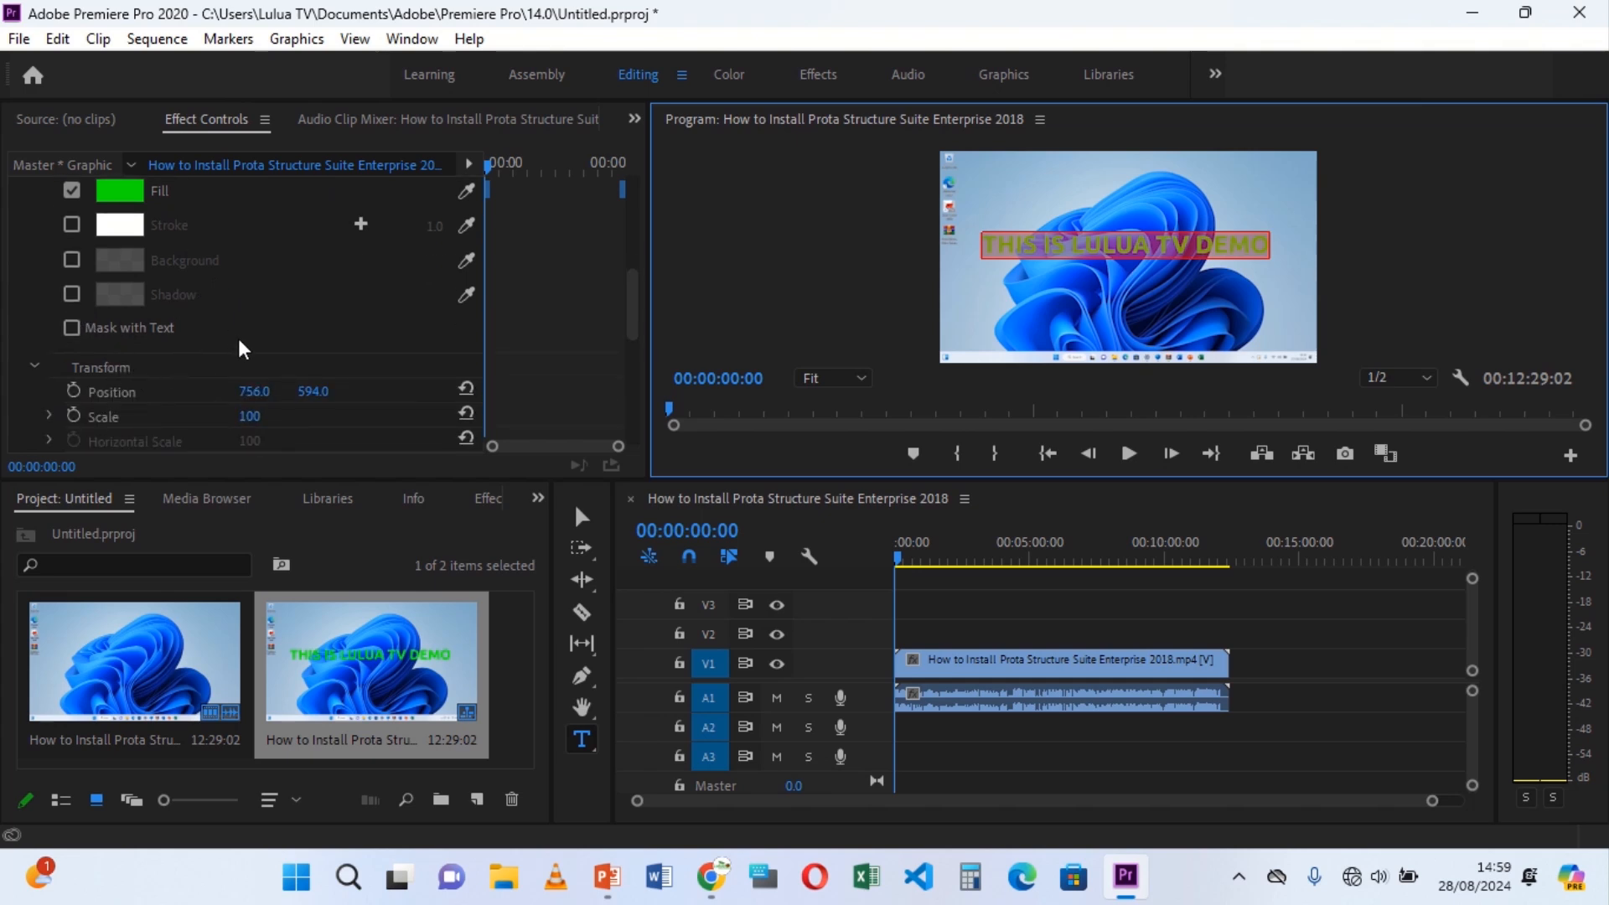
{"action": "scroll", "coordinate": [239, 337], "scroll_direction": "up", "scroll_amount": 10}
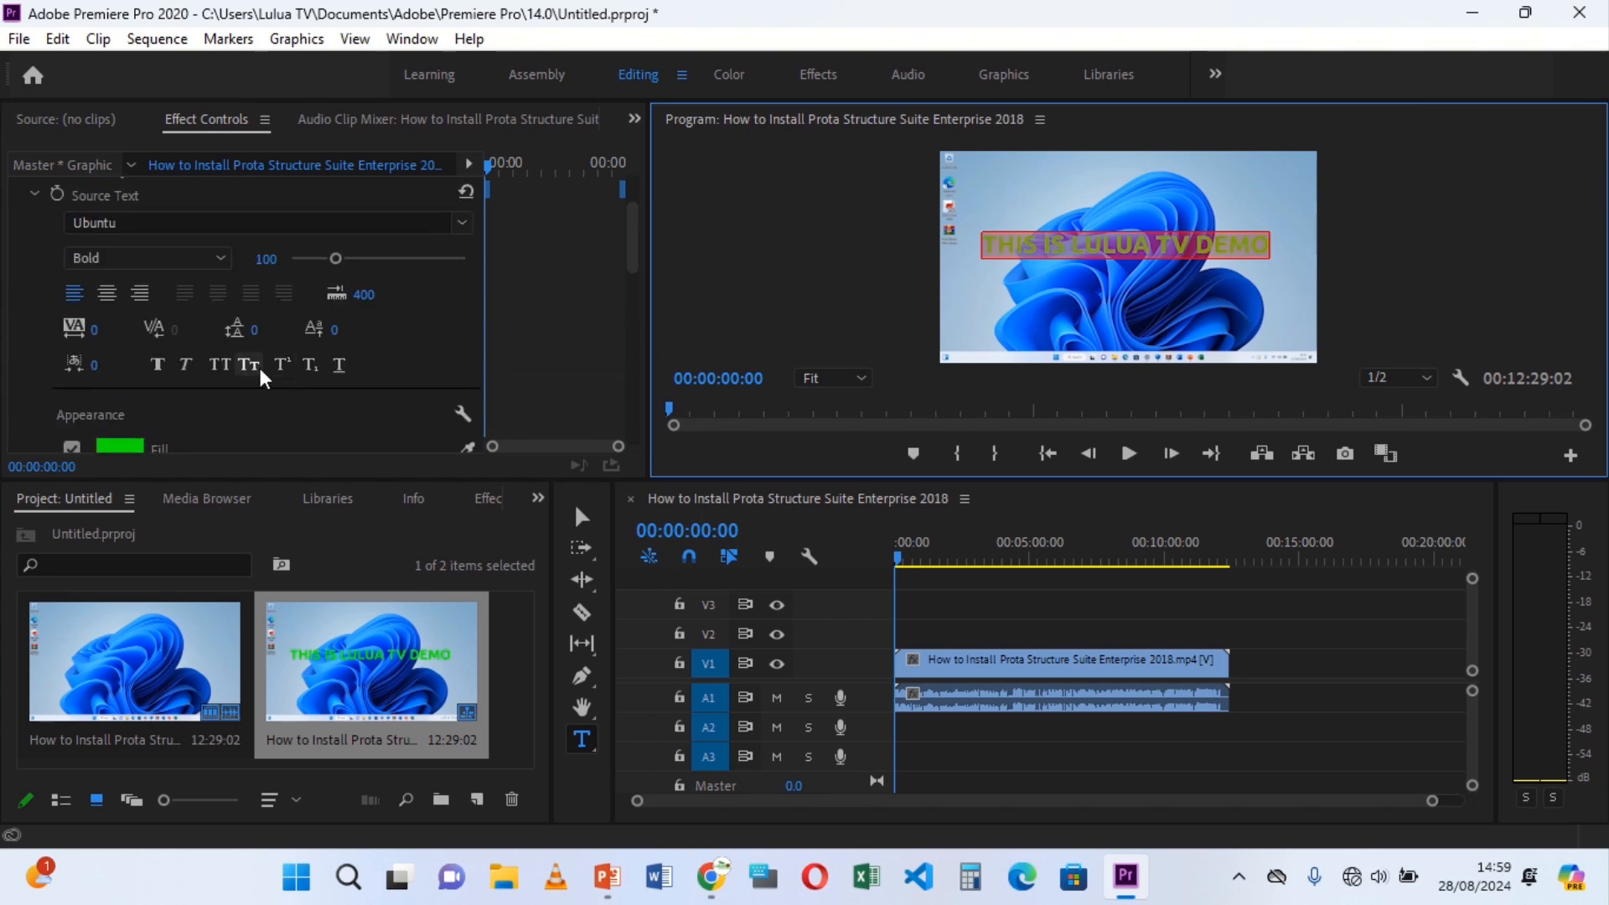
{"action": "scroll", "coordinate": [235, 379], "scroll_direction": "up", "scroll_amount": 1}
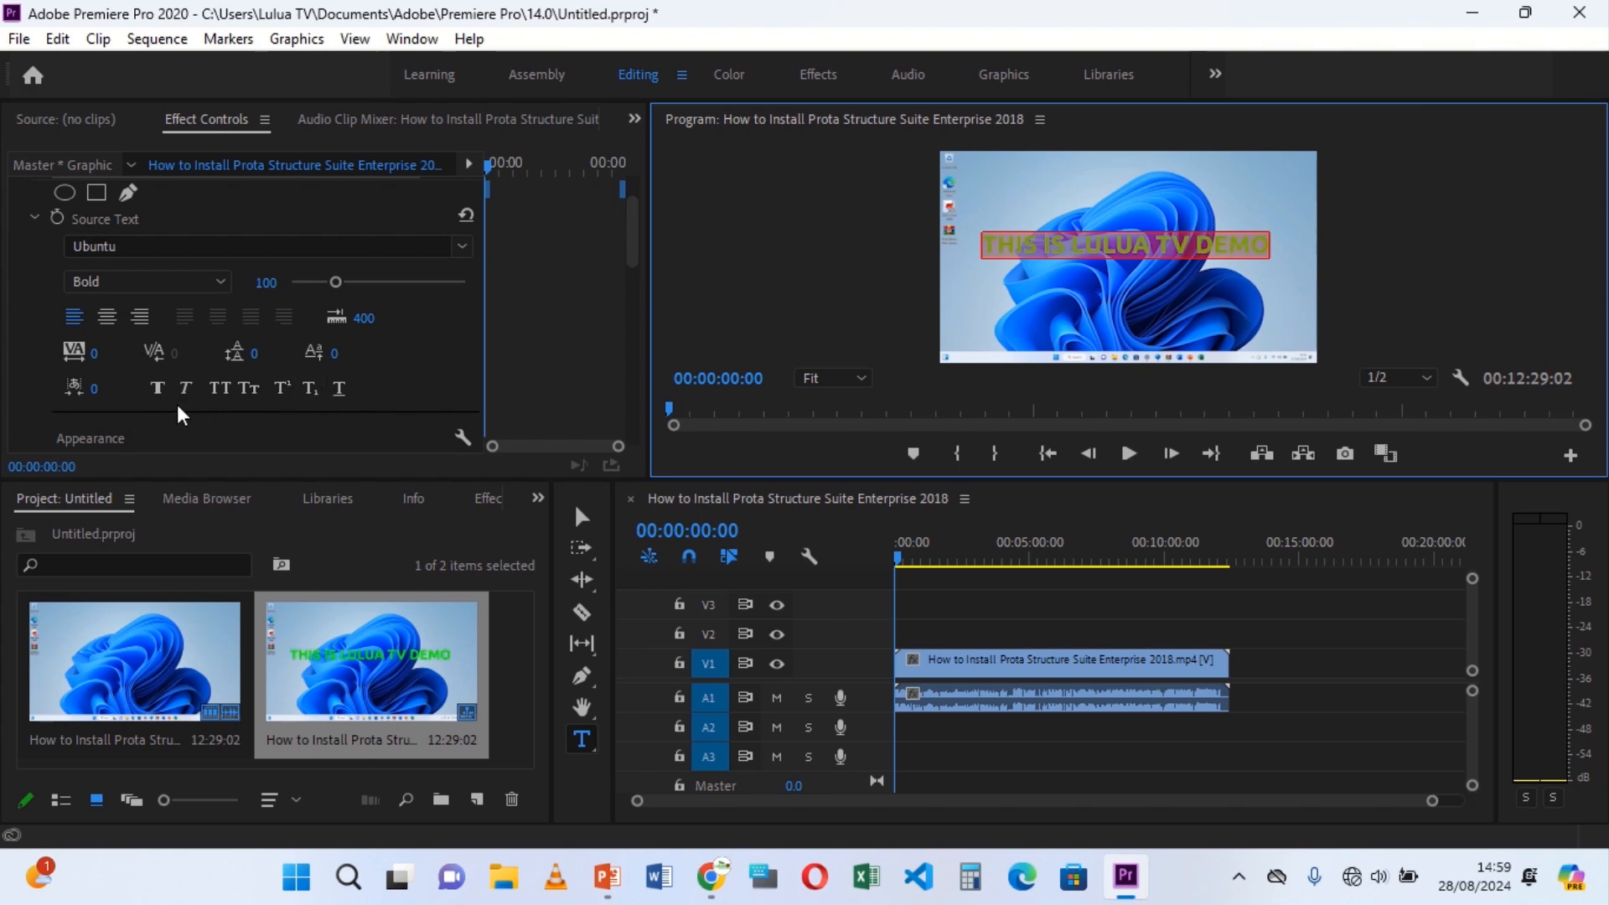
{"action": "scroll", "coordinate": [164, 396], "scroll_direction": "up", "scroll_amount": 2}
{"action": "scroll", "coordinate": [355, 371], "scroll_direction": "up", "scroll_amount": 1}
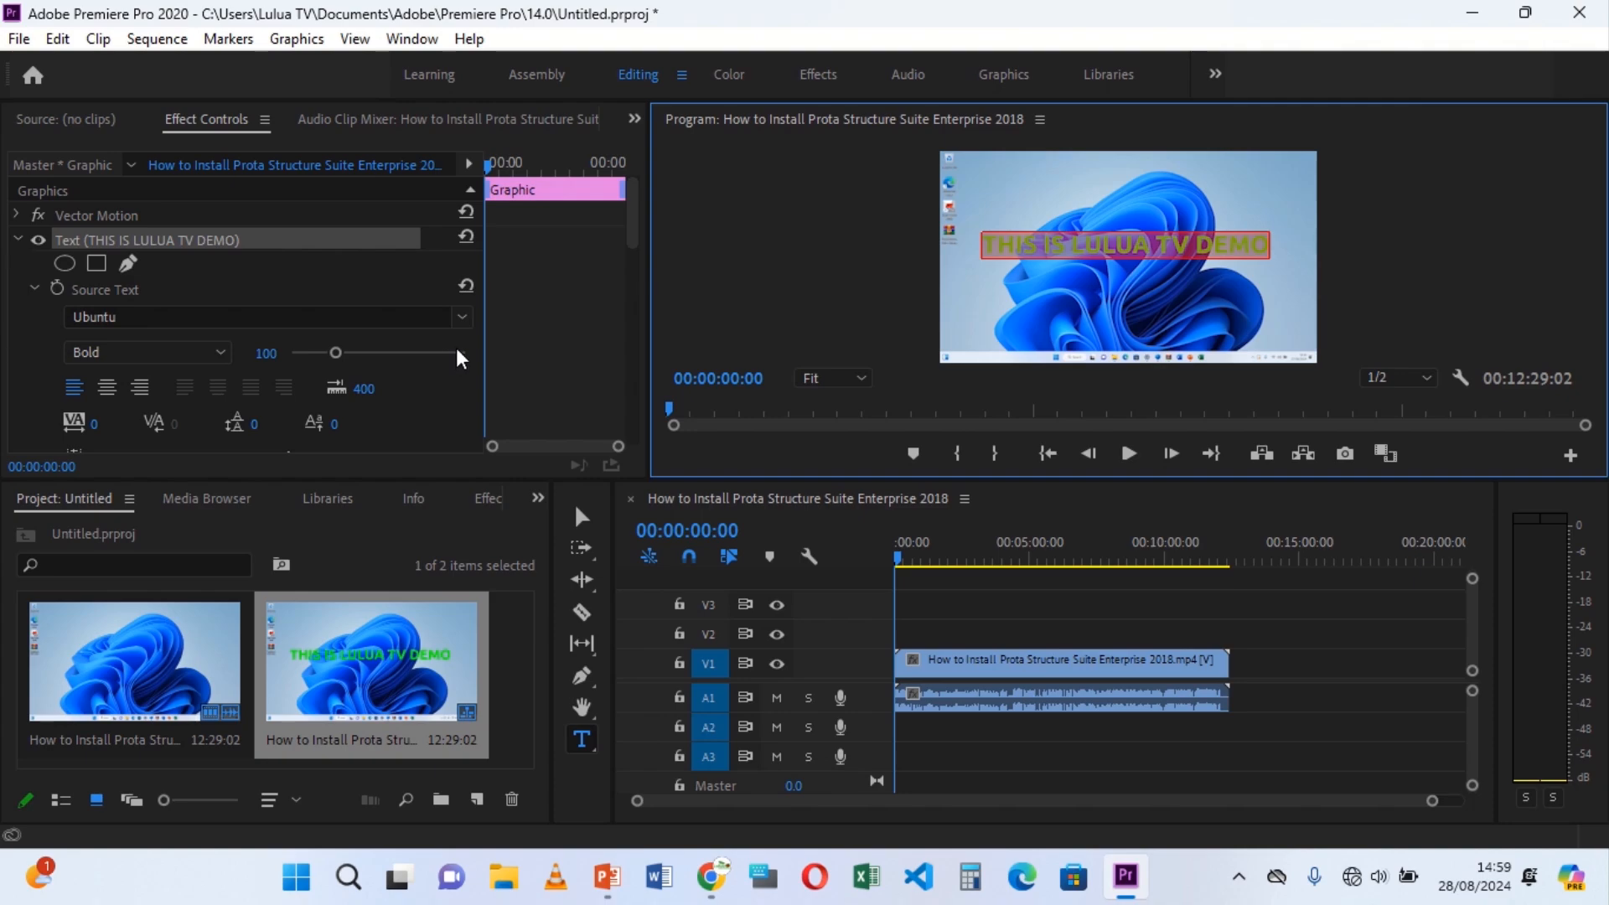
{"action": "mouse_move", "coordinate": [853, 2]}
{"action": "left_click", "coordinate": [703, 65]}
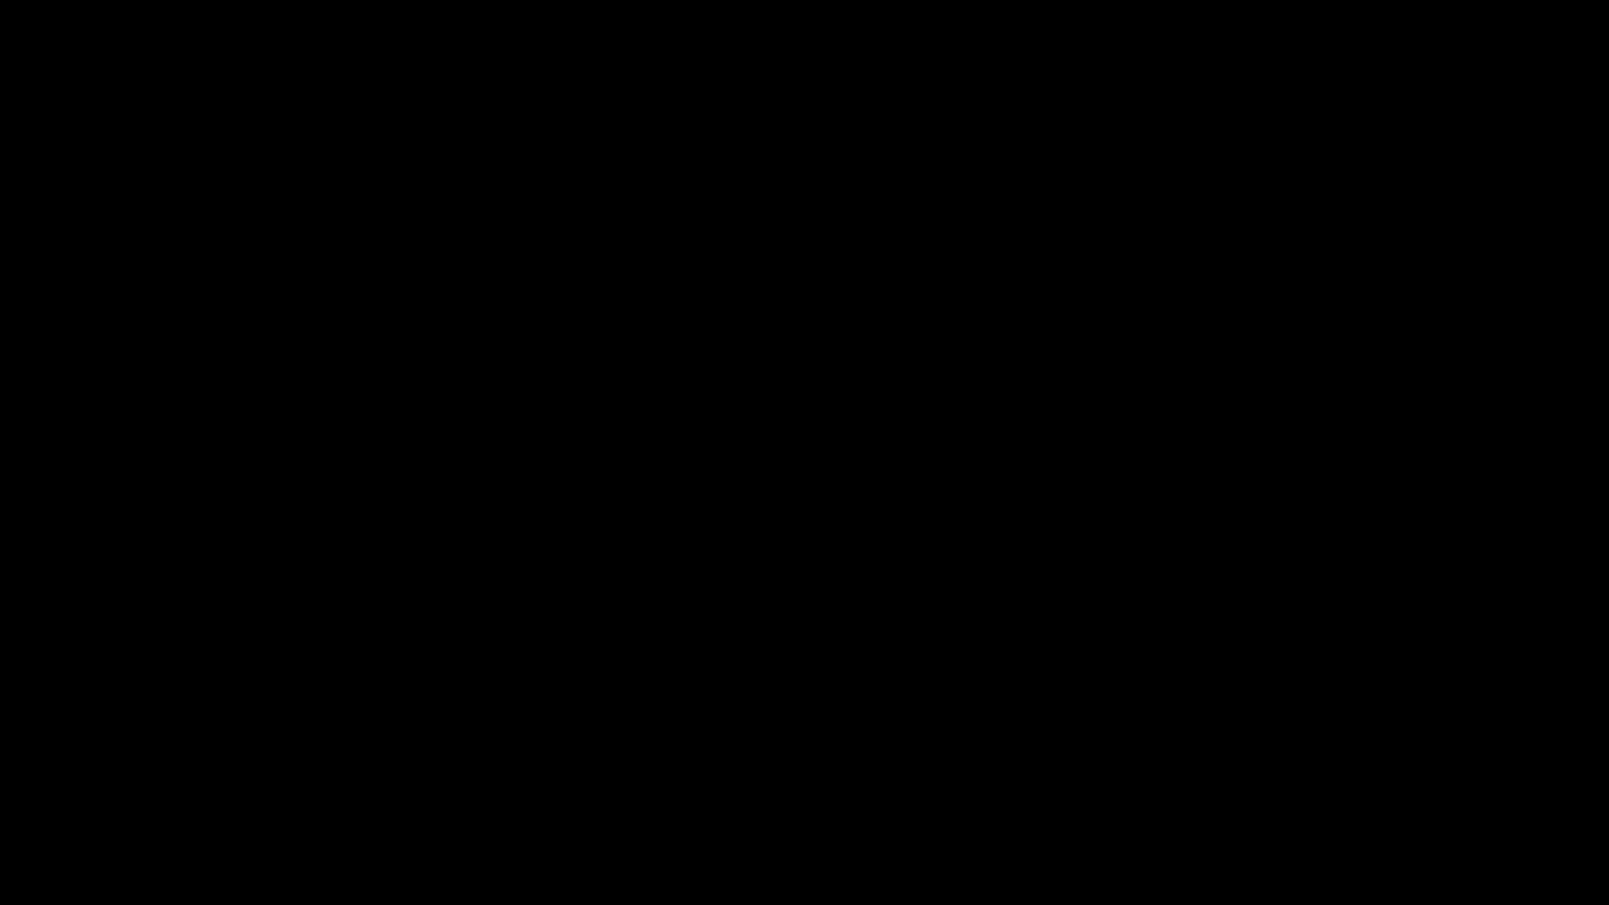